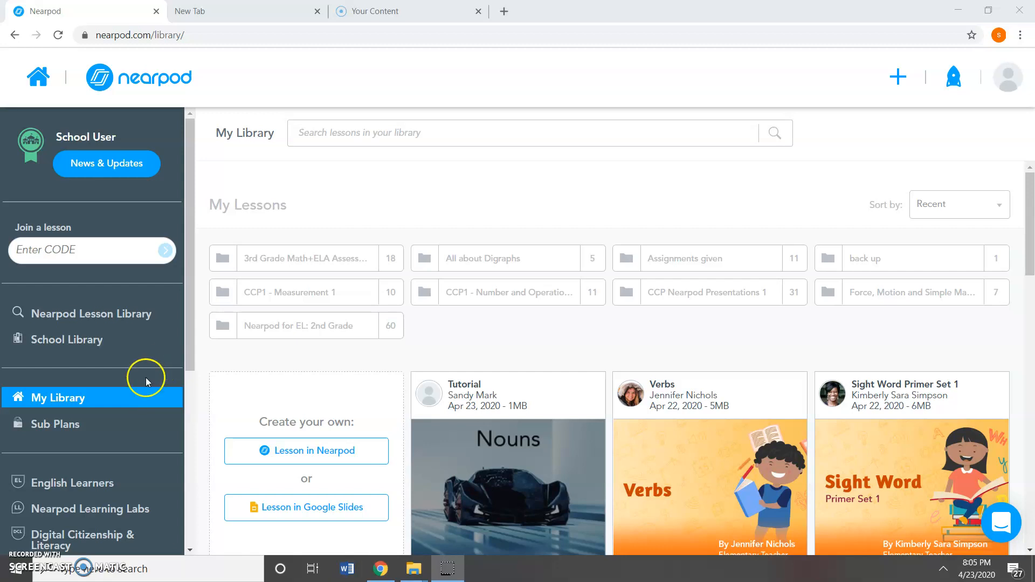
# Create a new lesson of the Nearpod type and add a first content slide to it
pyautogui.click(337, 462)
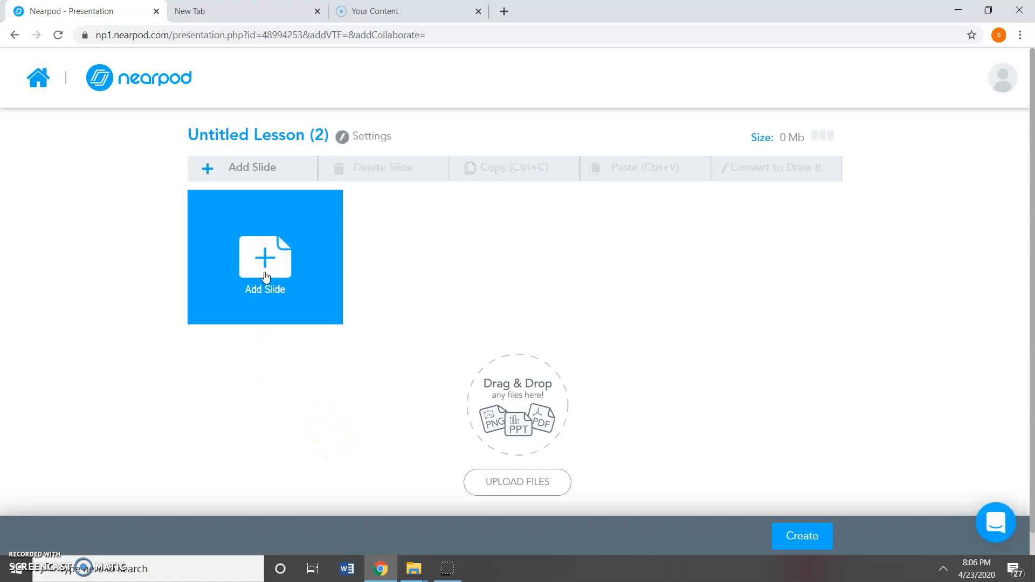
pyautogui.click(265, 277)
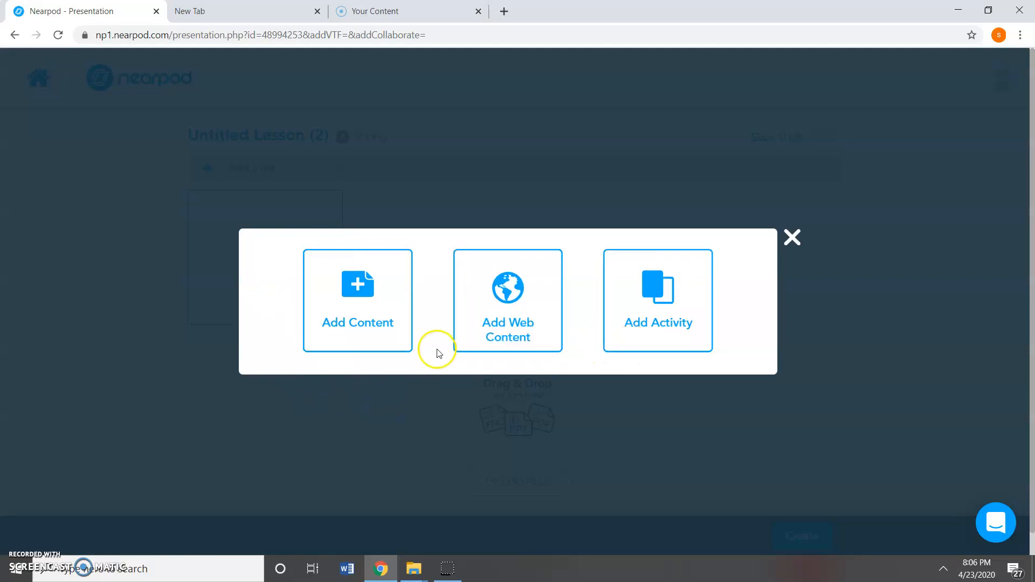
pyautogui.click(371, 322)
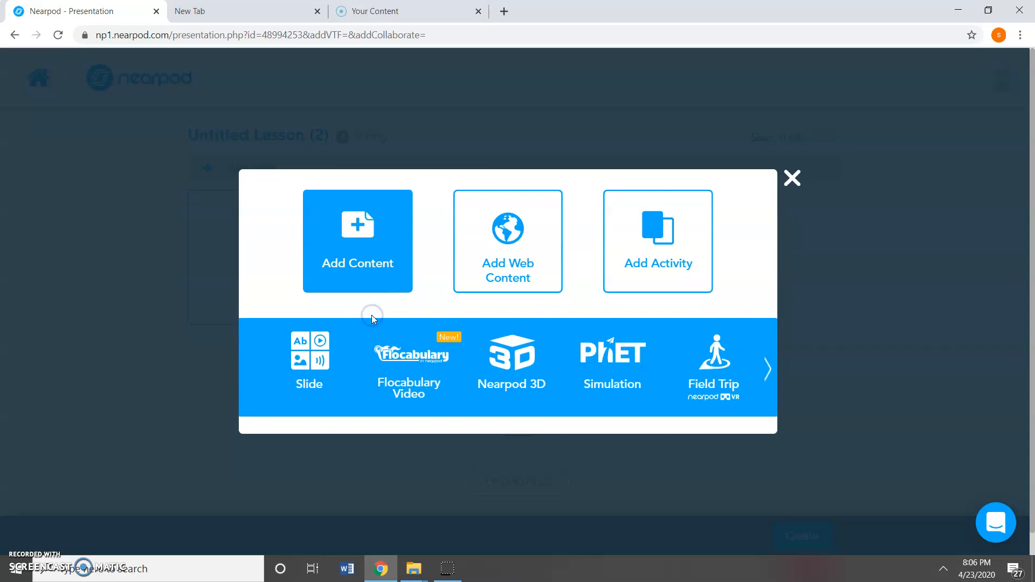
pyautogui.click(328, 355)
pyautogui.click(340, 343)
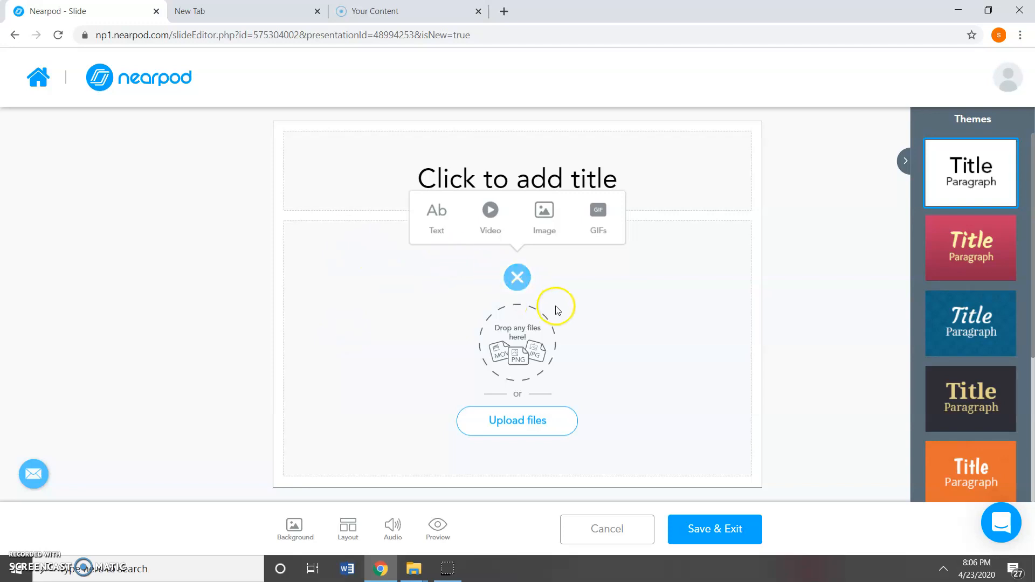
# Give the slide a text body, title it "Nouns" and enter "- define nouns" as the body text
pyautogui.click(438, 213)
pyautogui.click(450, 177)
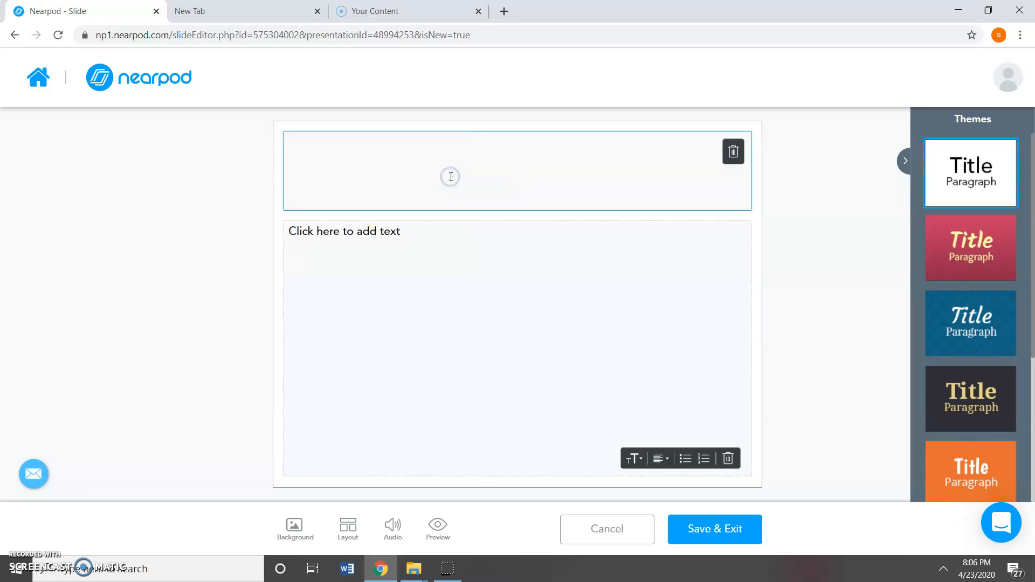
pyautogui.write('Nou')
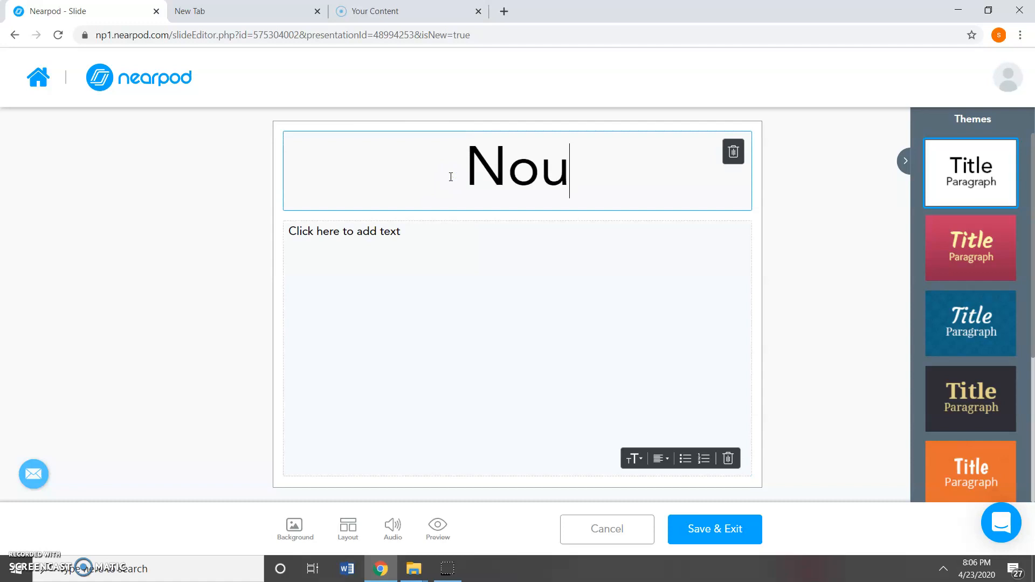
pyautogui.write('ns')
pyautogui.click(479, 237)
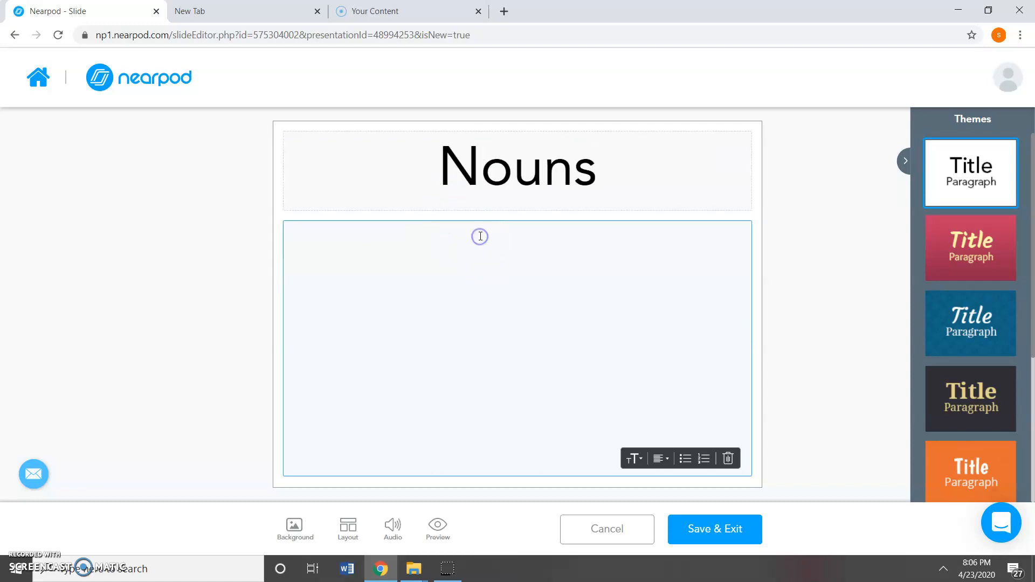
pyautogui.write('- define nou')
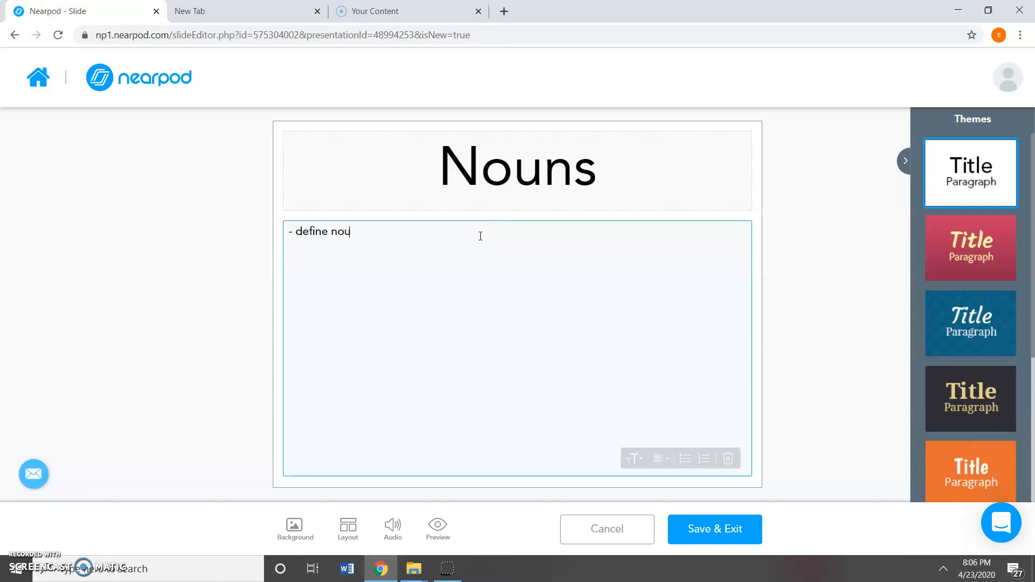
pyautogui.write('ns')
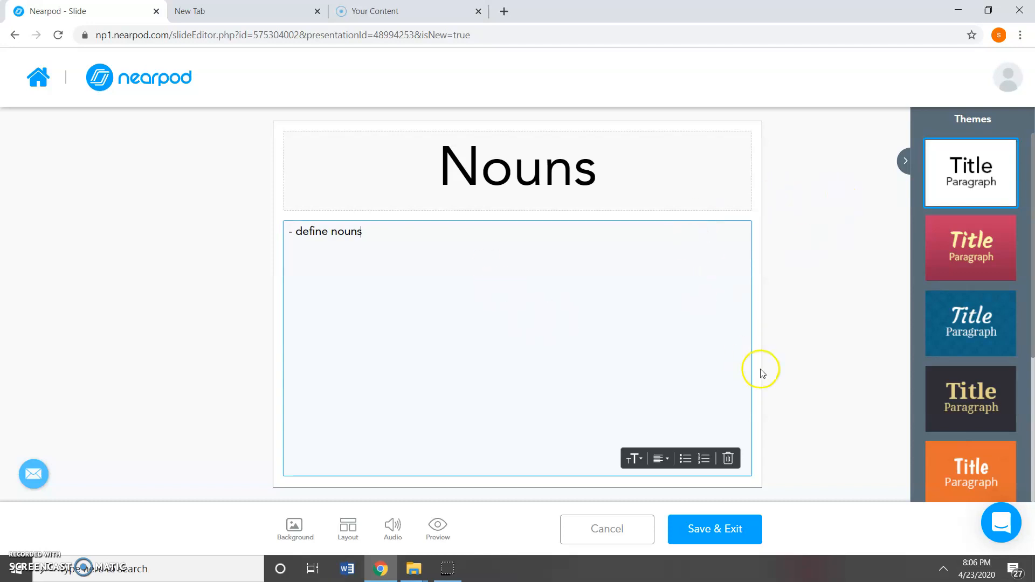
# Try the orange theme on the Nouns slide, switch back to the plain white theme and browse the other themes
pyautogui.click(983, 419)
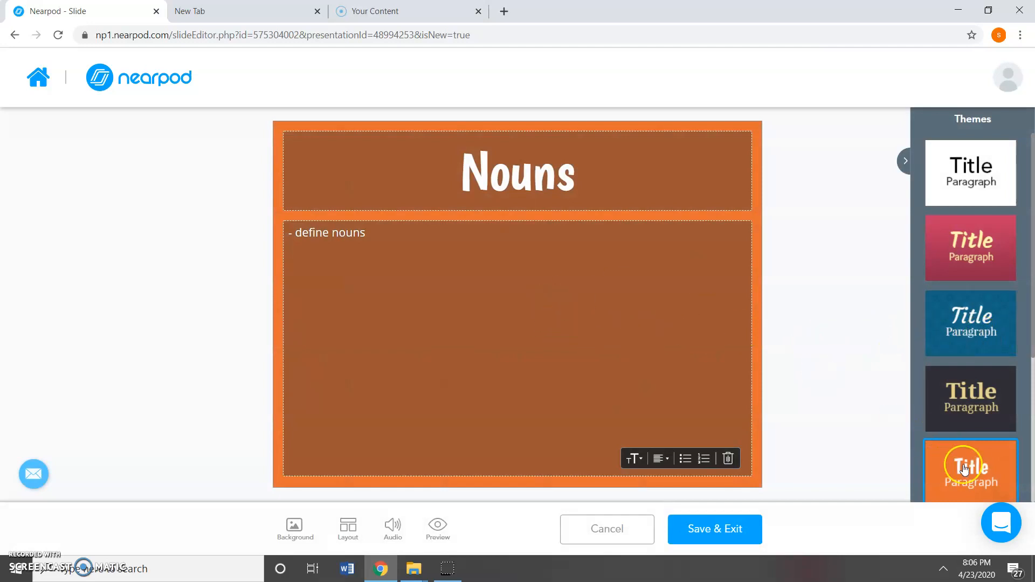
pyautogui.click(970, 174)
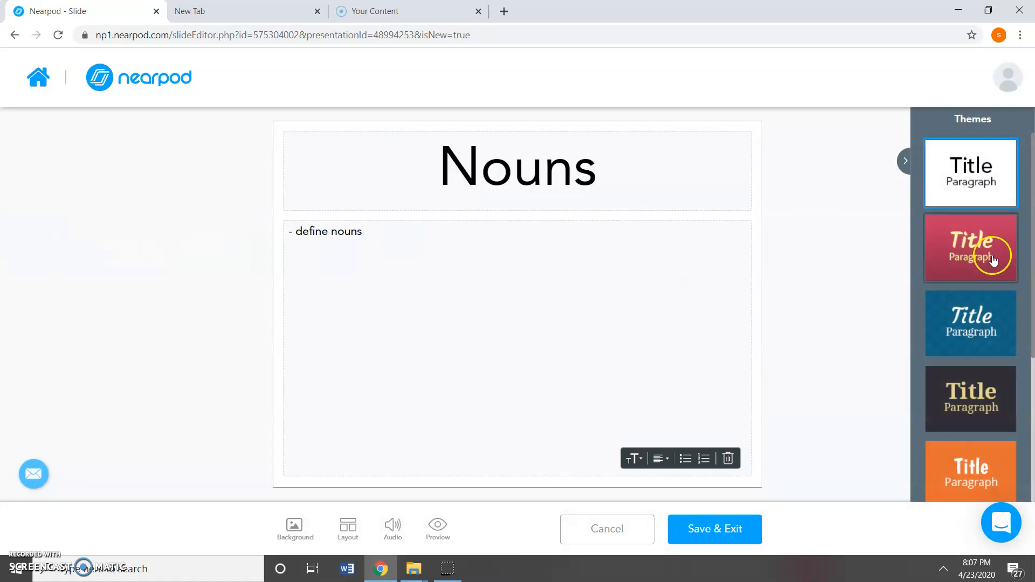
pyautogui.scroll(-4, 960, 285)
pyautogui.scroll(5, 959, 284)
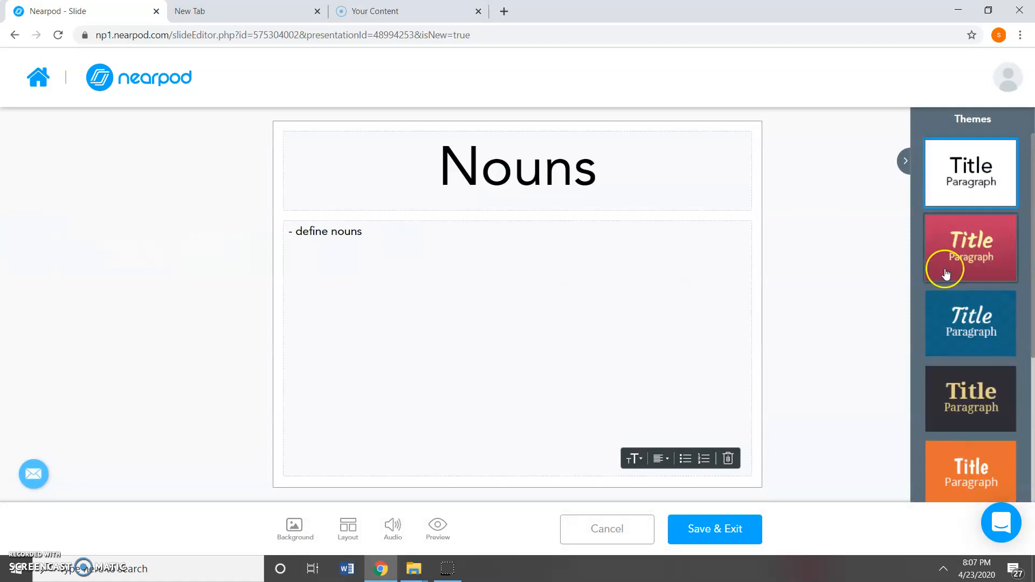
# Save the Nouns slide and add a second content slide to the lesson
pyautogui.click(692, 532)
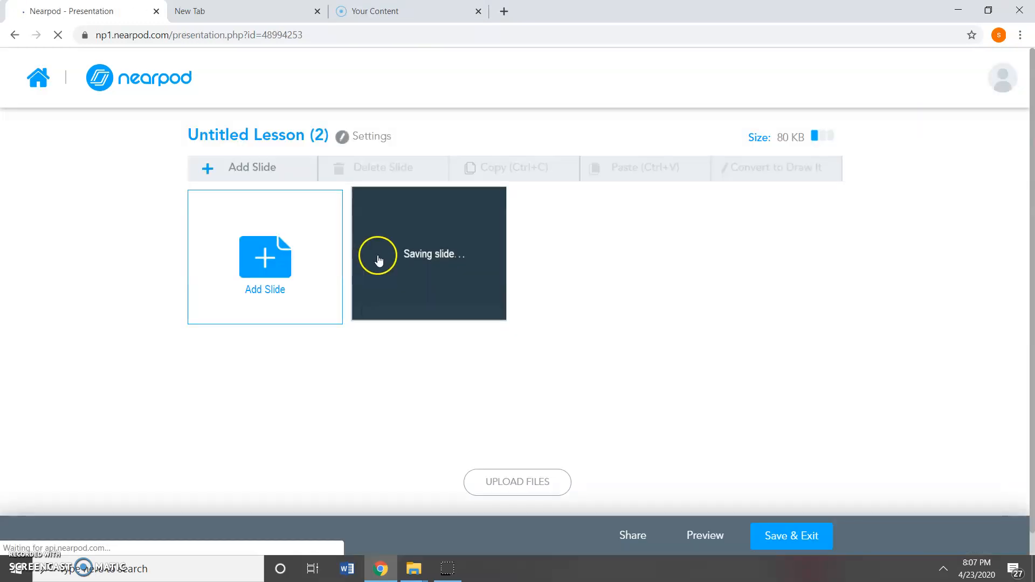
pyautogui.click(284, 266)
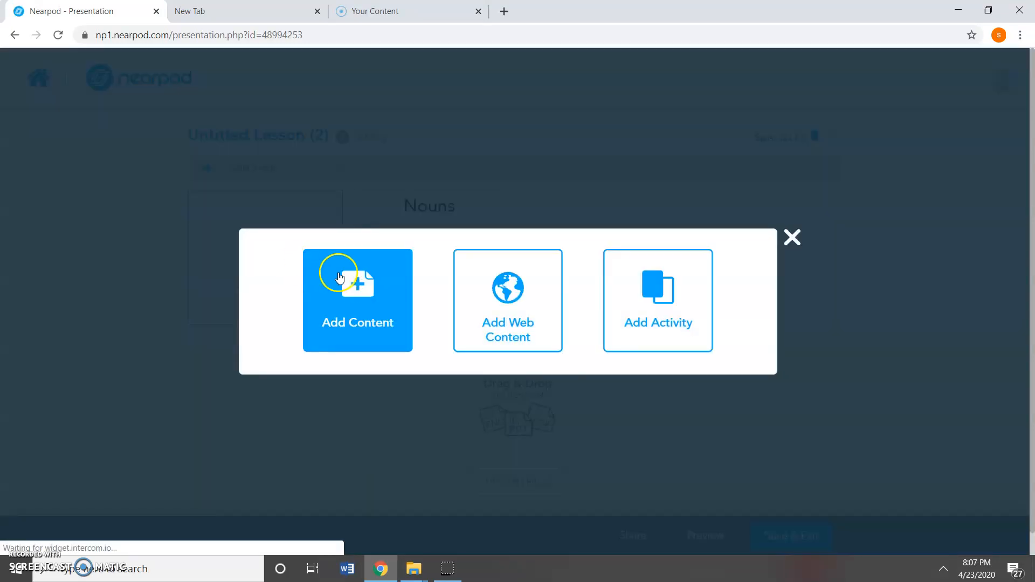
pyautogui.click(345, 275)
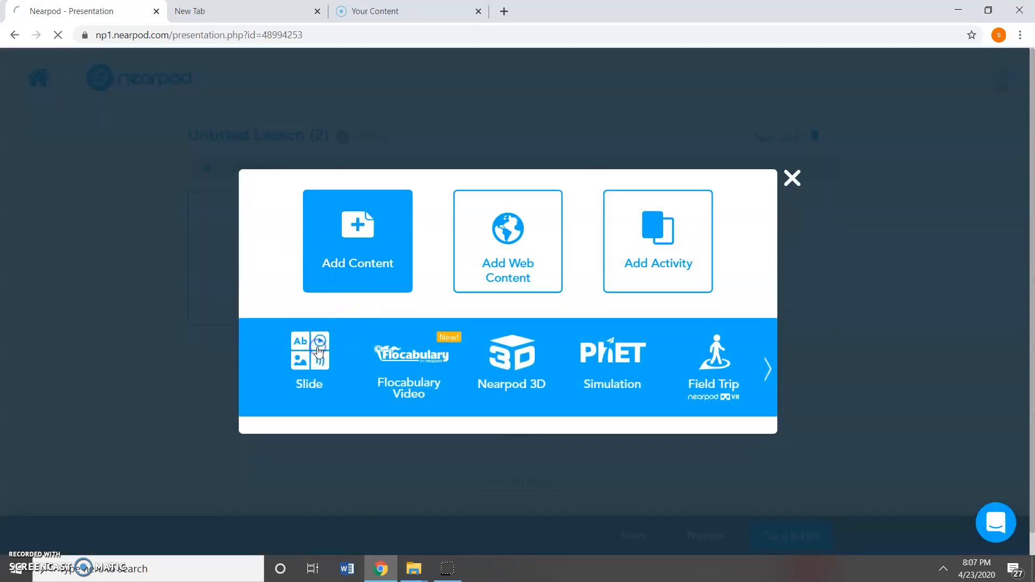
pyautogui.click(318, 349)
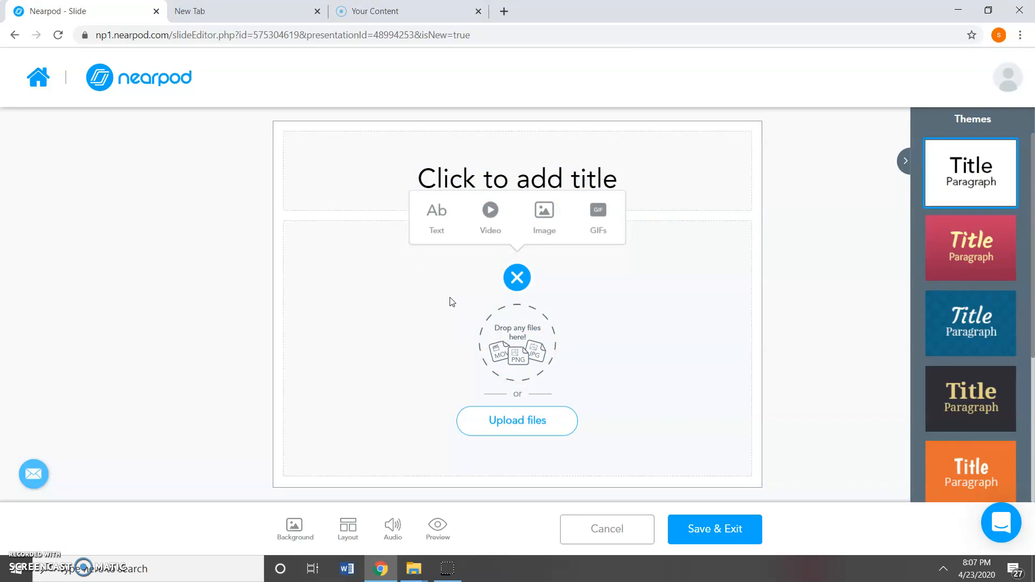
# Set the red car photo from a Google image search for "car" as the second slide's background and save the slide
pyautogui.click(296, 527)
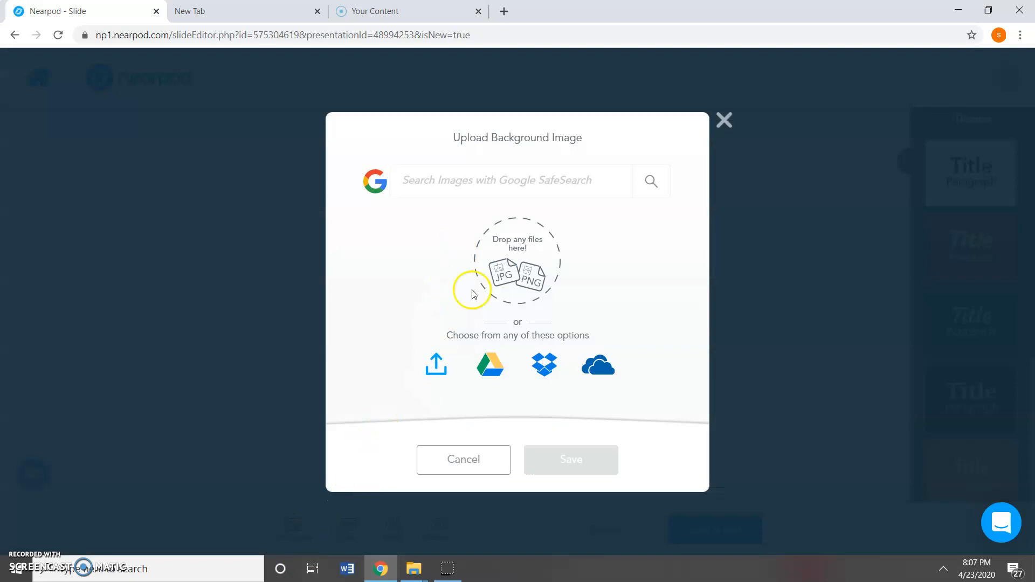
pyautogui.click(465, 187)
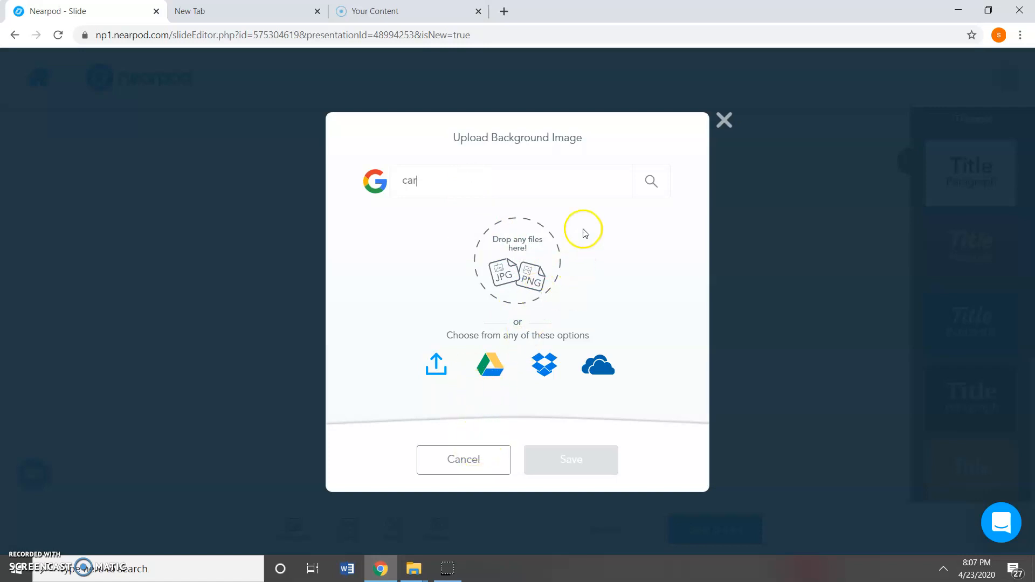
pyautogui.click(649, 183)
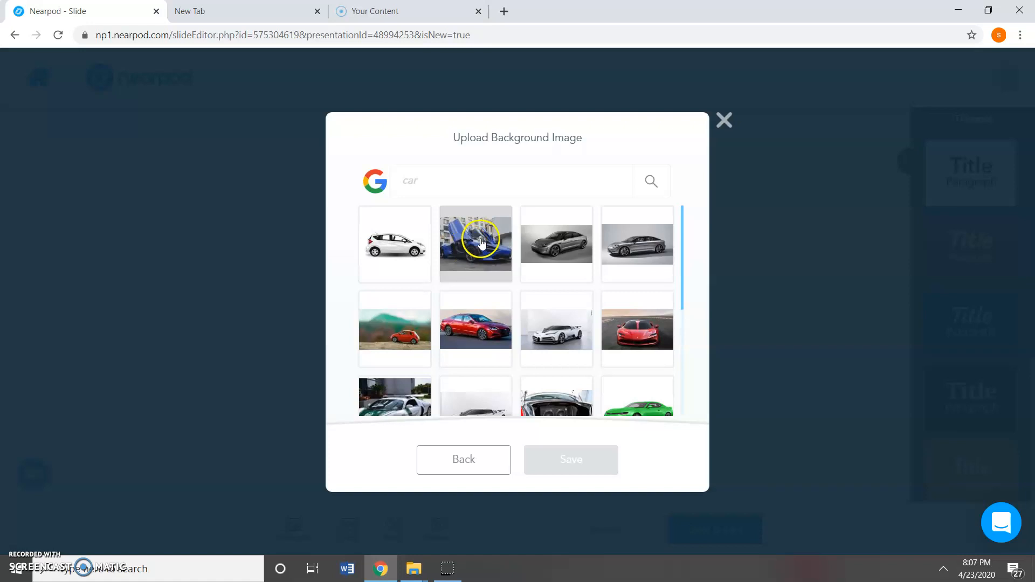
pyautogui.click(412, 345)
pyautogui.click(560, 455)
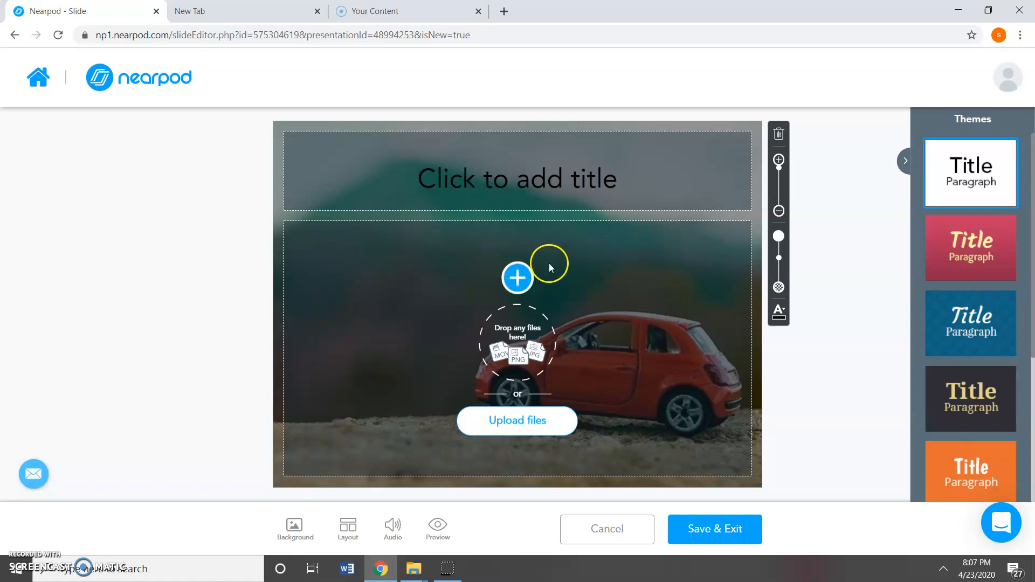
pyautogui.click(704, 531)
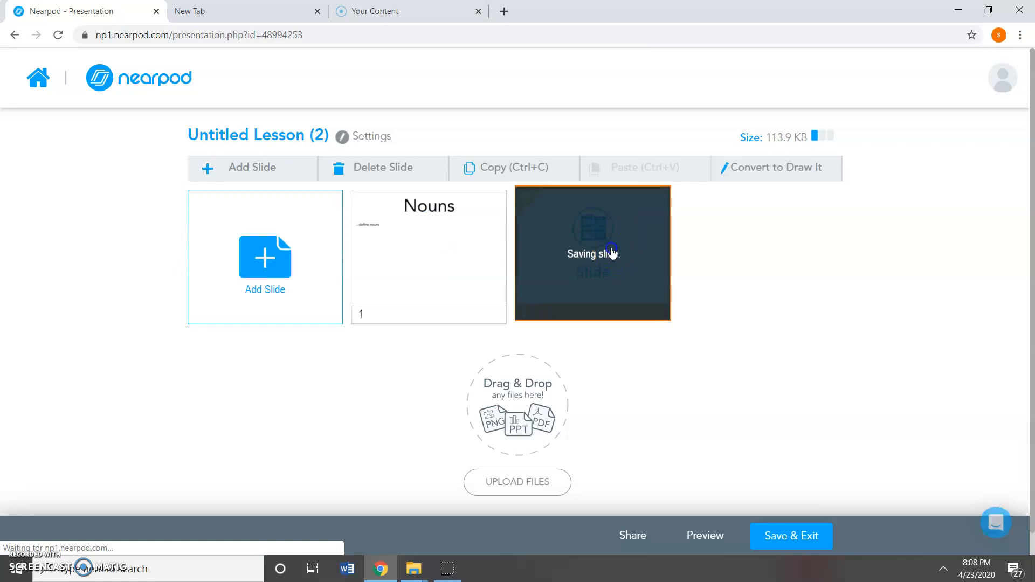
pyautogui.moveTo(564, 250); pyautogui.dragTo(442, 254)
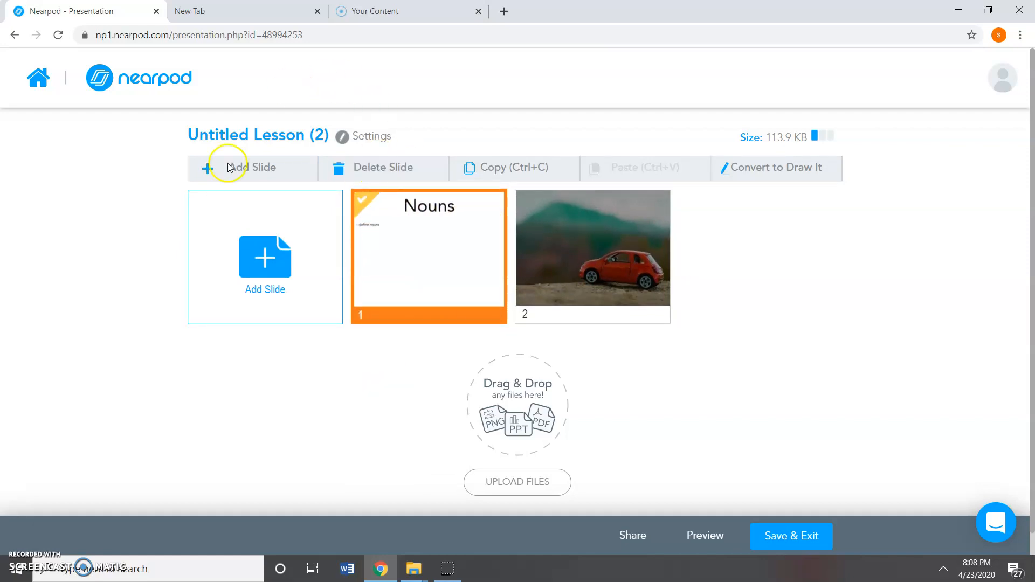
# Start adding a Flocabulary video as the third slide and search the video library for "nouns"
pyautogui.click(265, 265)
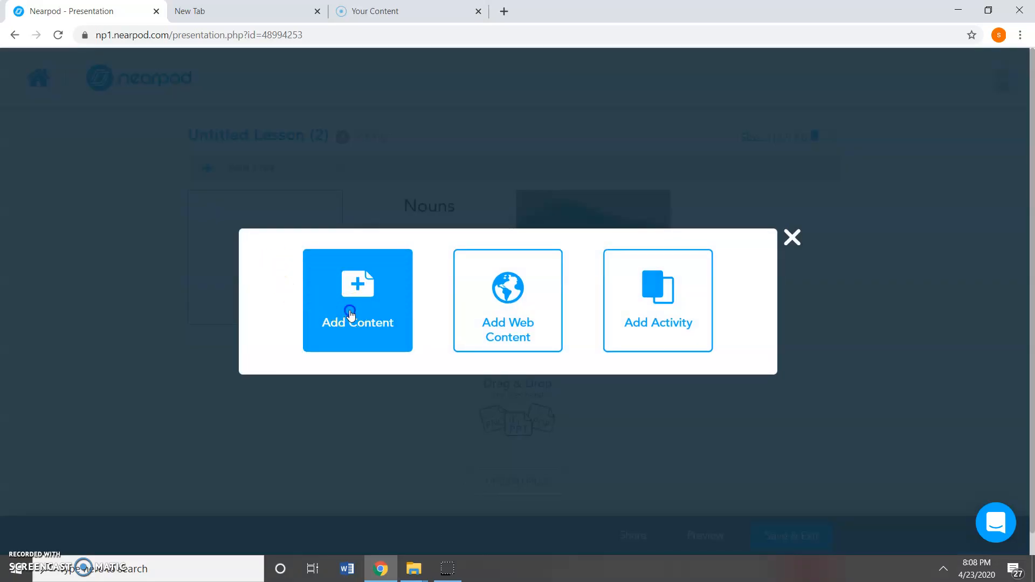
pyautogui.click(351, 309)
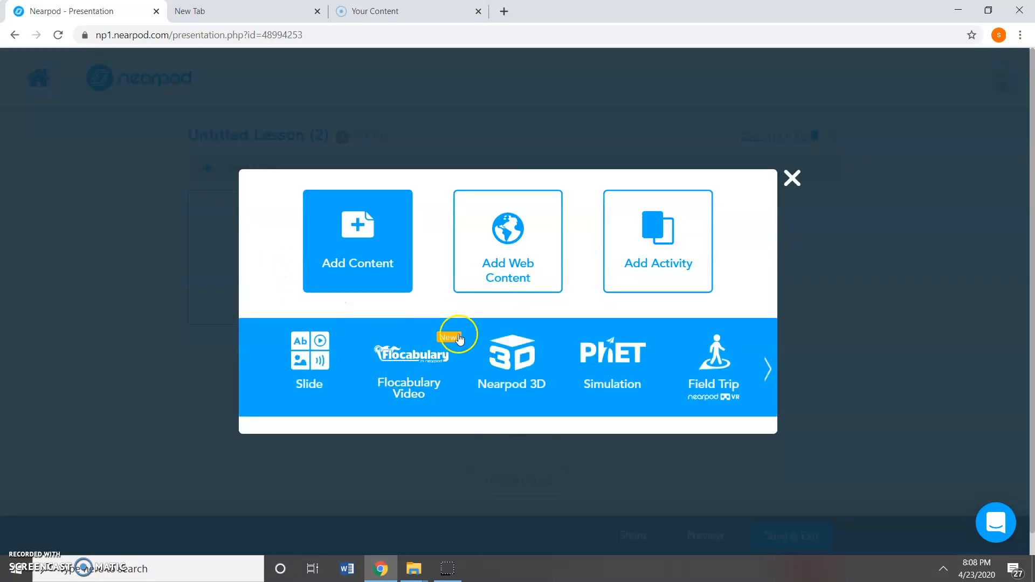
pyautogui.click(434, 360)
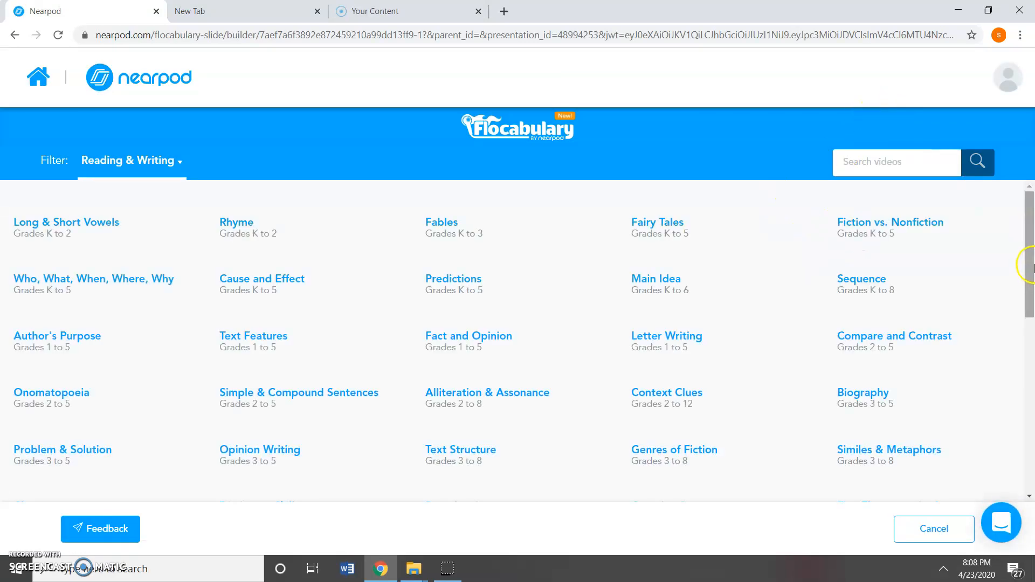
pyautogui.moveTo(1033, 231); pyautogui.dragTo(1033, 256)
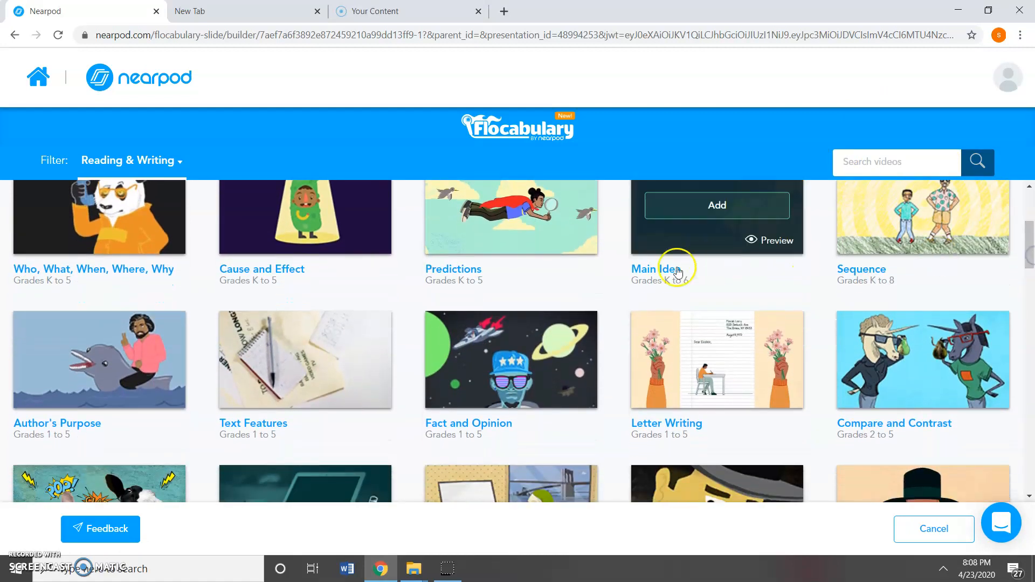
pyautogui.moveTo(1033, 270); pyautogui.dragTo(1032, 220)
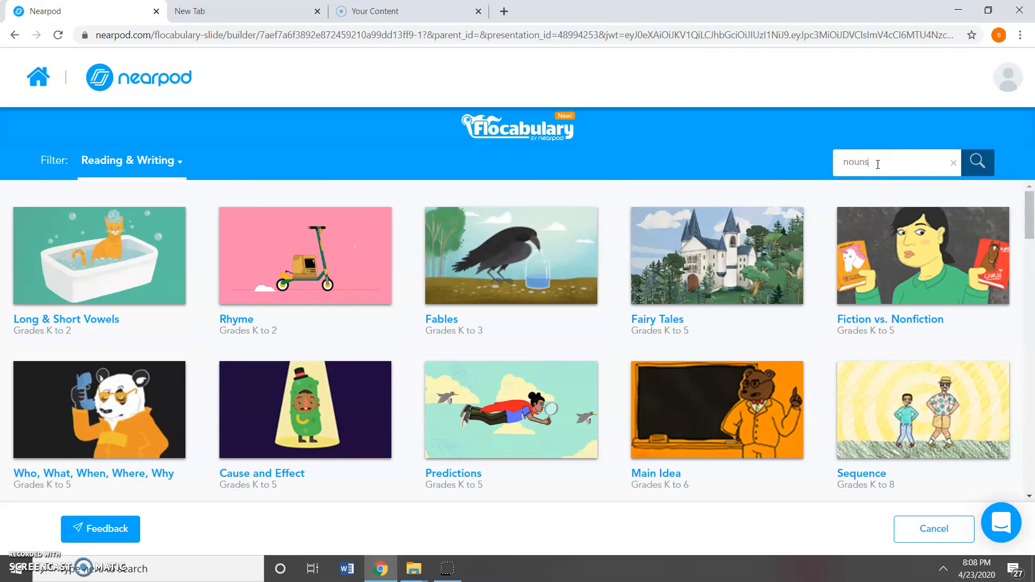
pyautogui.press('Return')
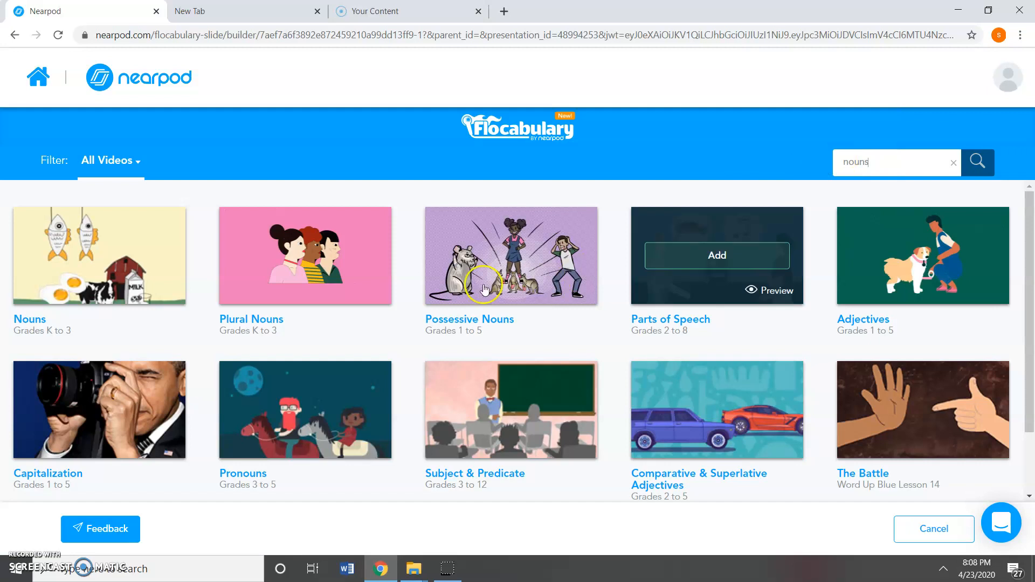
# Preview the Plural Nouns video, skipping ahead and muting its sound, and add it to the lesson
pyautogui.moveTo(300, 262)
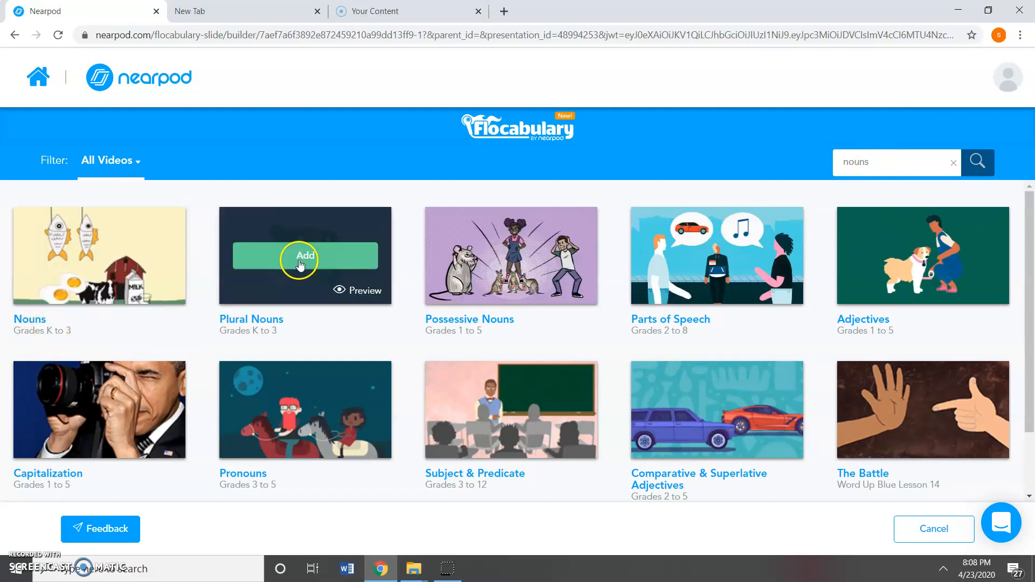
pyautogui.click(356, 294)
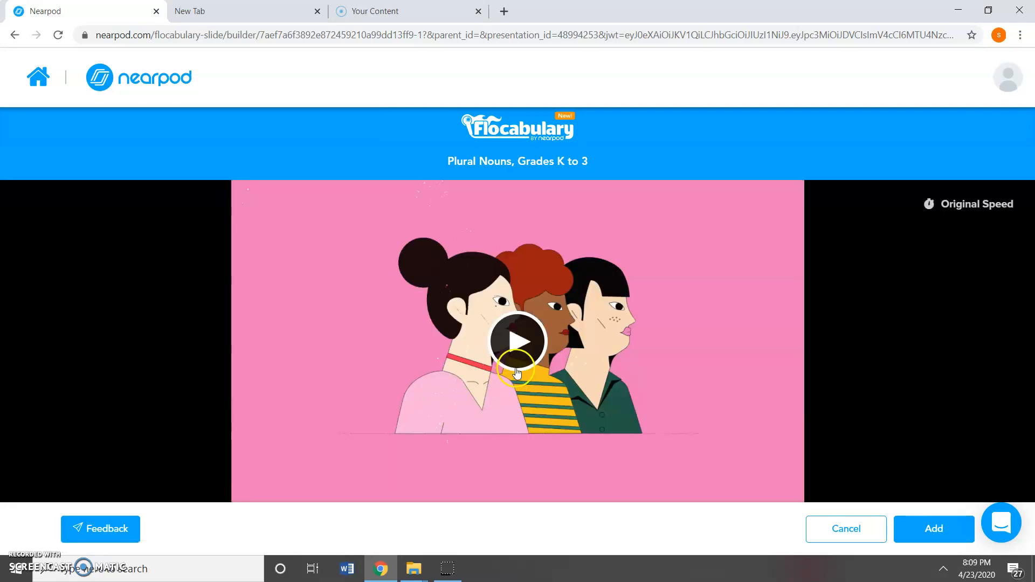
pyautogui.click(517, 372)
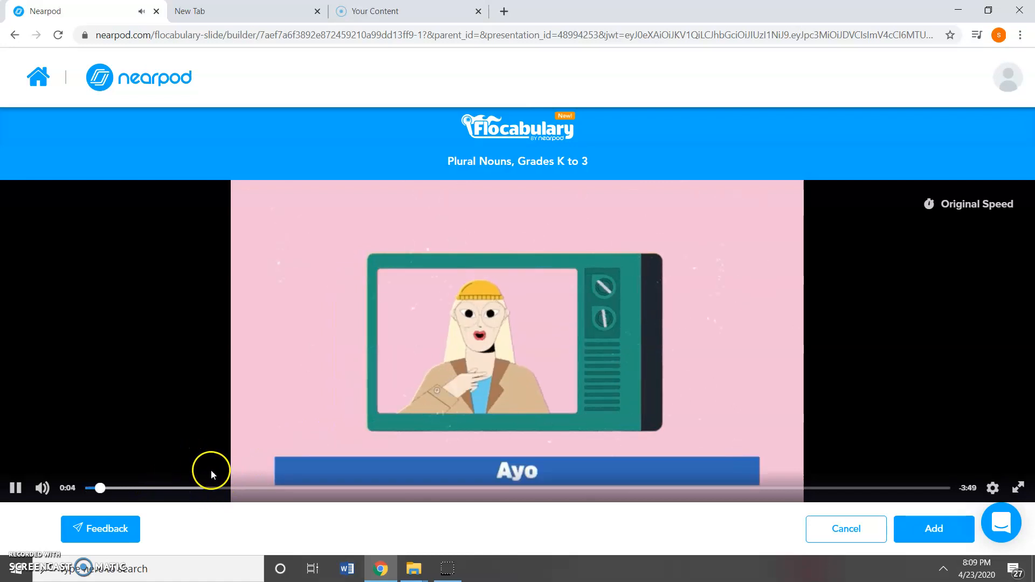
pyautogui.click(138, 488)
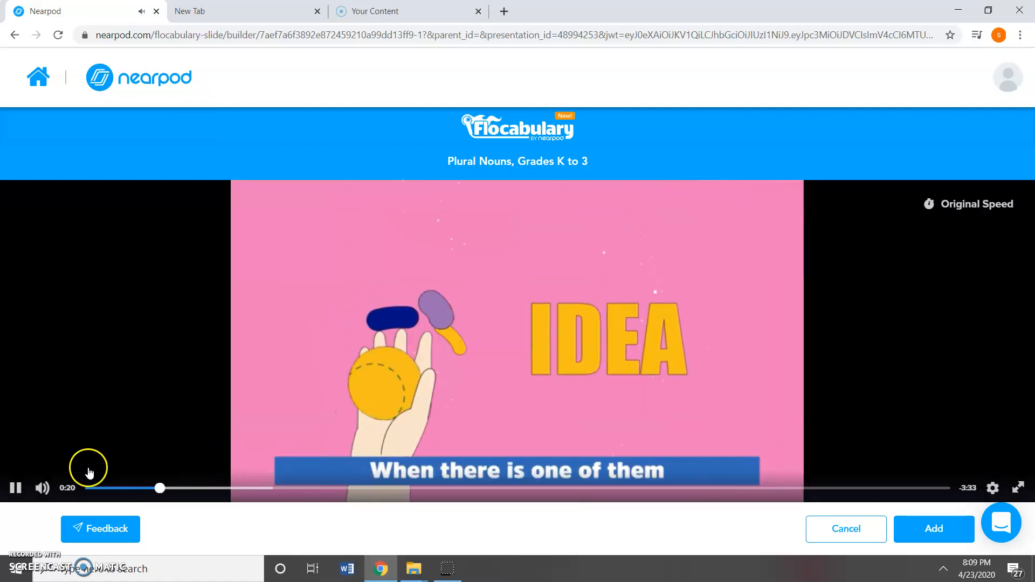
pyautogui.moveTo(44, 482)
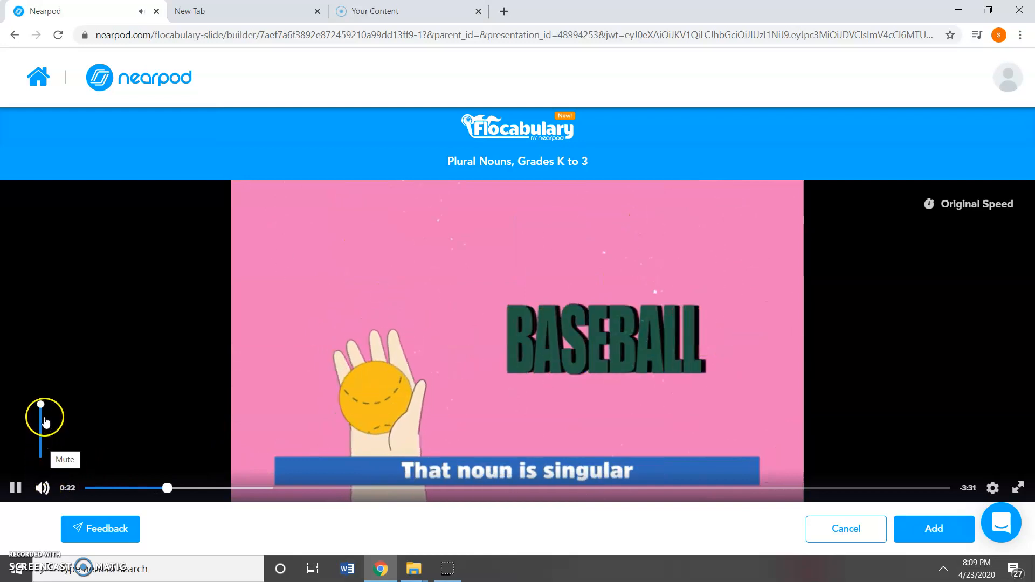
pyautogui.moveTo(43, 406); pyautogui.dragTo(43, 446)
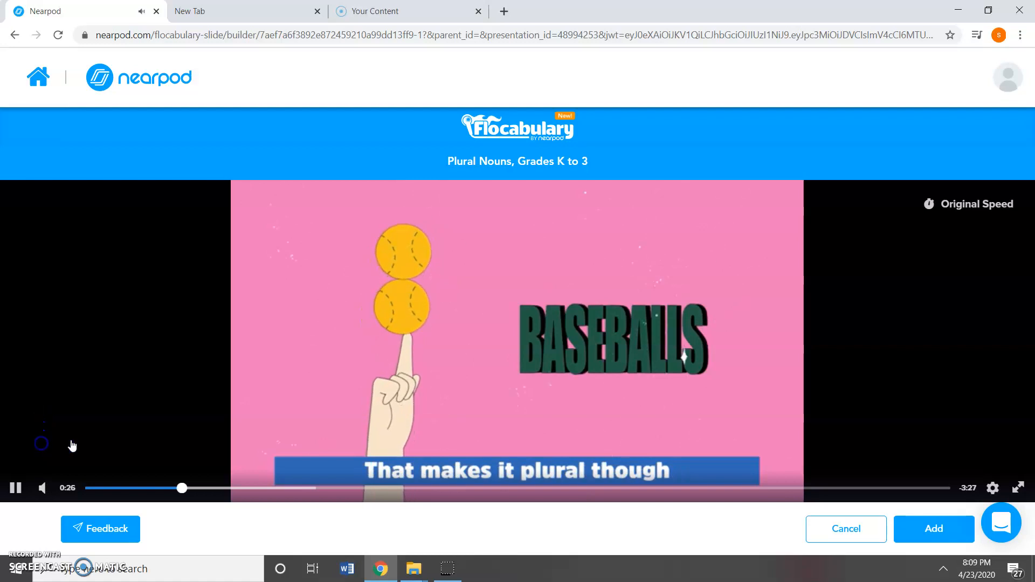
pyautogui.click(920, 539)
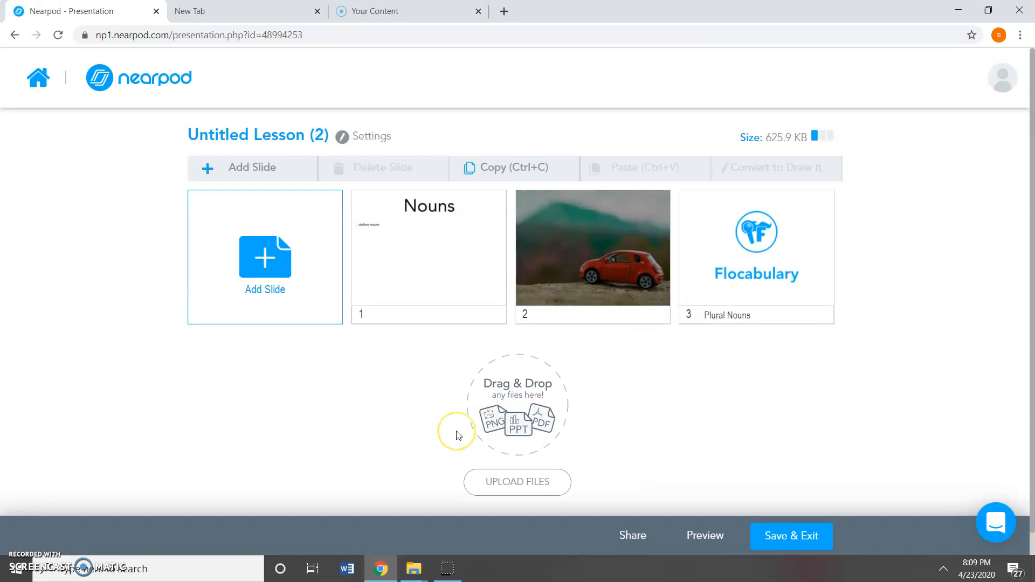
# Move the Nouns slide behind the red car picture so that it becomes the second slide
pyautogui.rightClick(654, 358)
pyautogui.moveTo(422, 257); pyautogui.dragTo(597, 254)
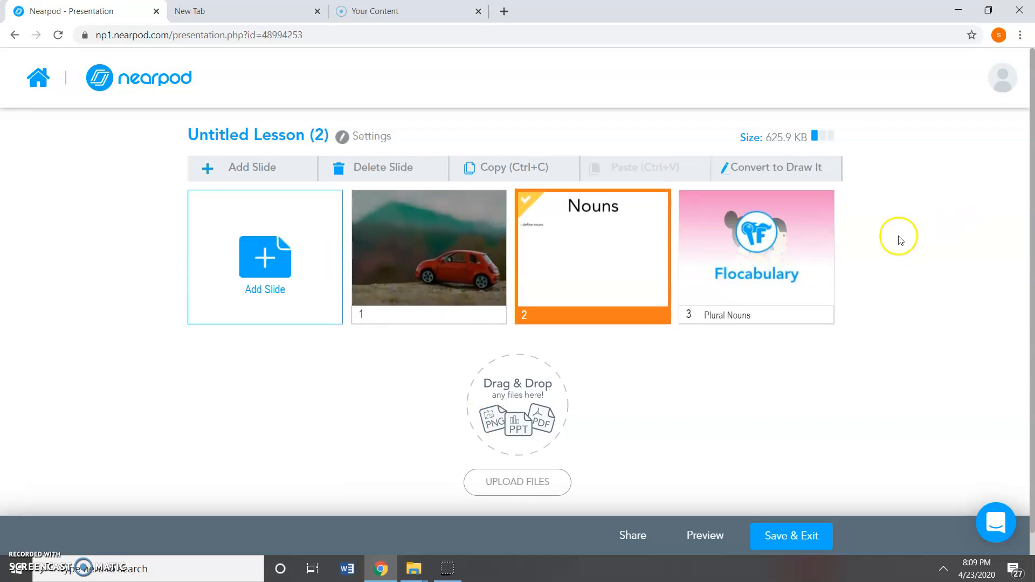
pyautogui.click(259, 284)
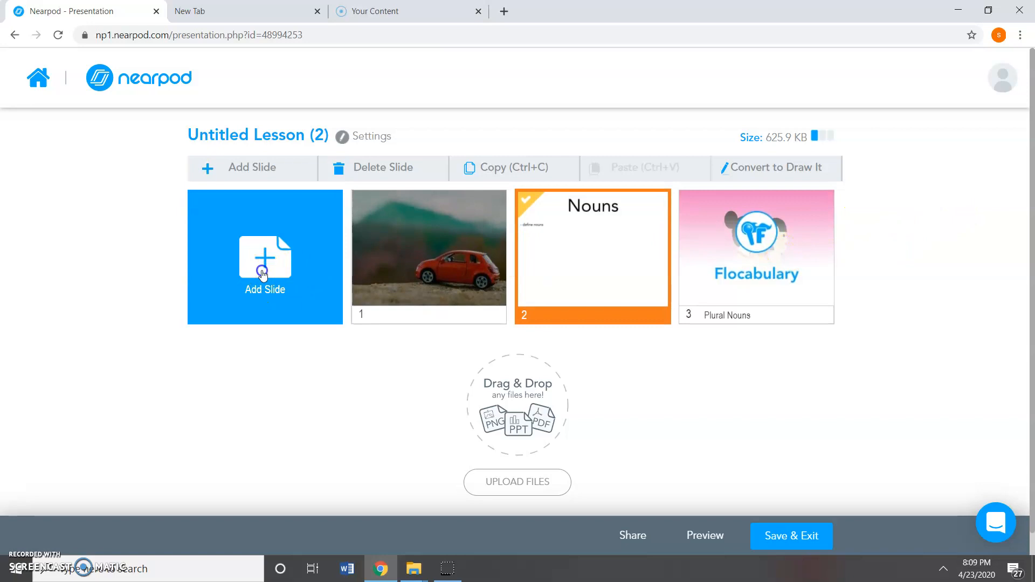
pyautogui.click(265, 276)
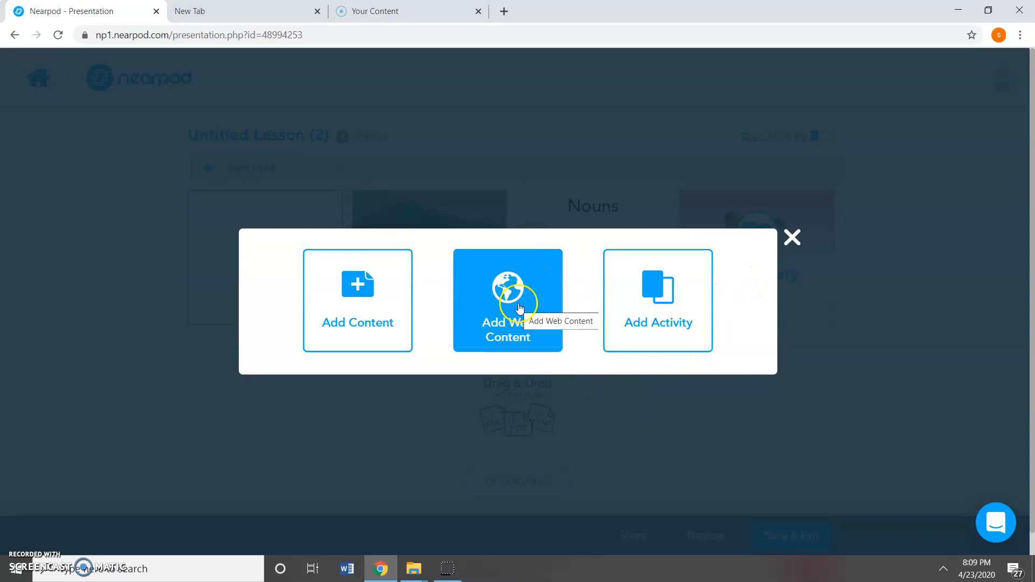
pyautogui.click(516, 301)
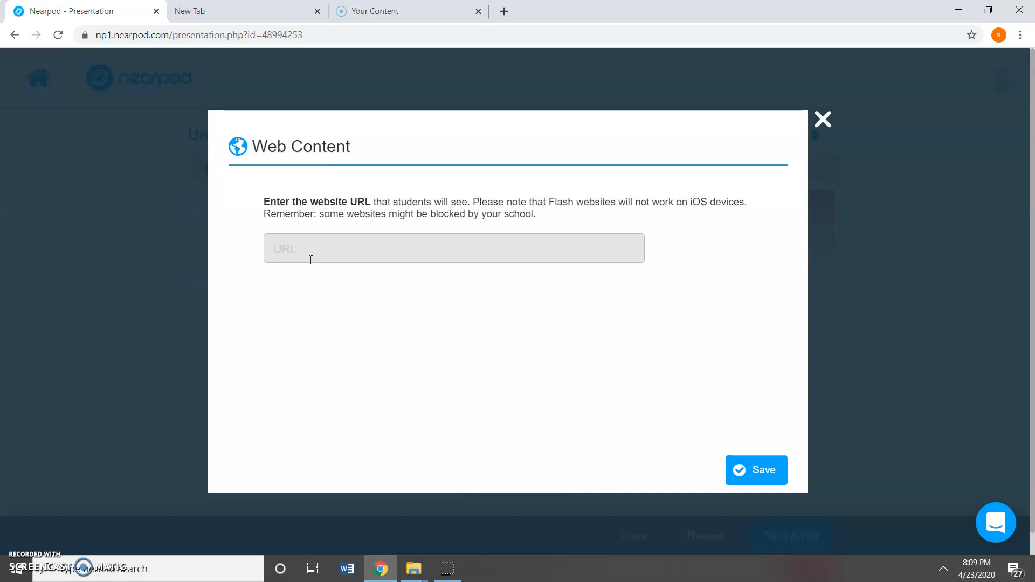
pyautogui.click(311, 248)
pyautogui.click(823, 119)
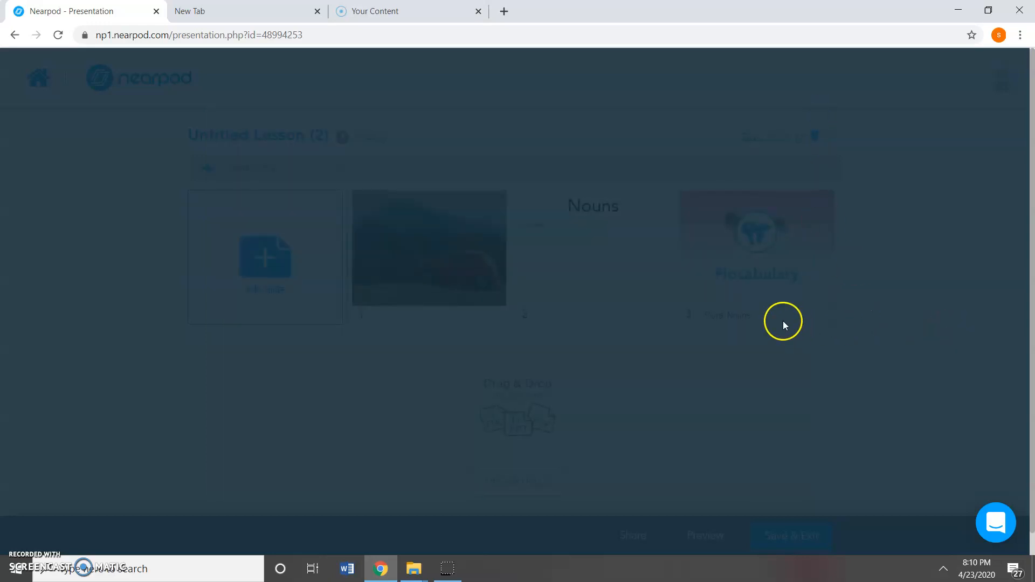
# Add an Open Ended Question activity asking "What is a noun?" and save it as the fourth slide
pyautogui.click(673, 314)
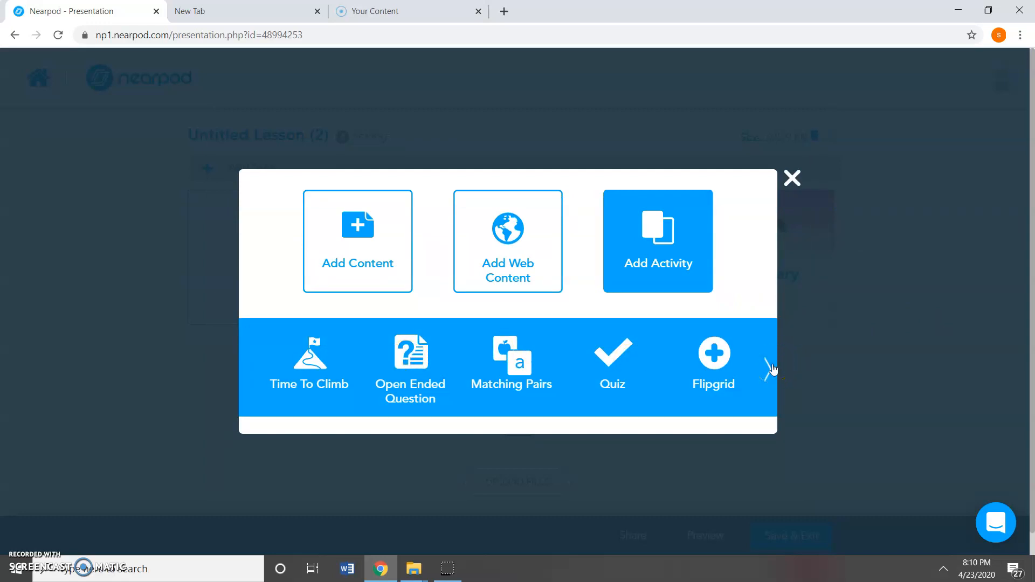
pyautogui.click(405, 360)
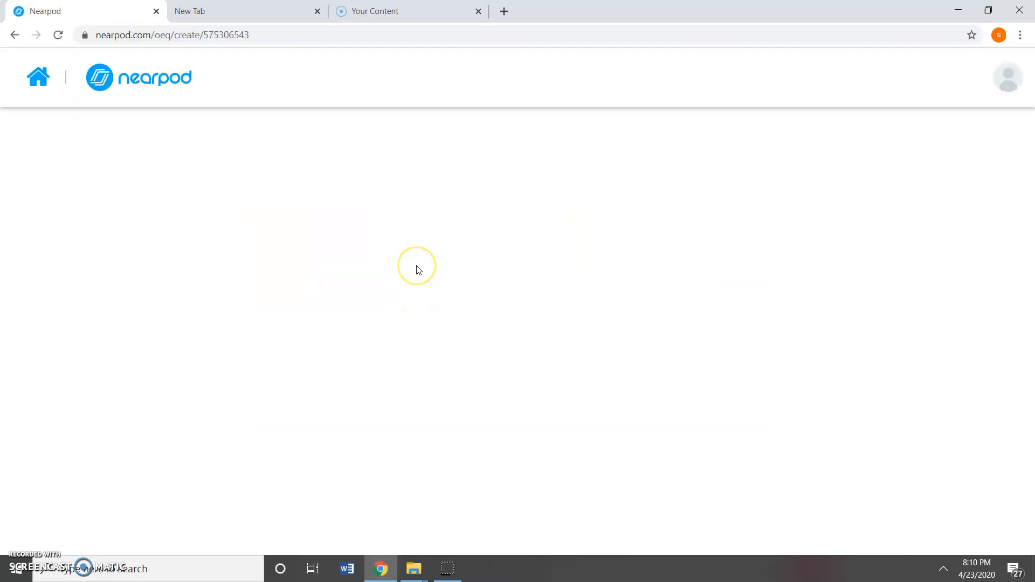
pyautogui.click(380, 224)
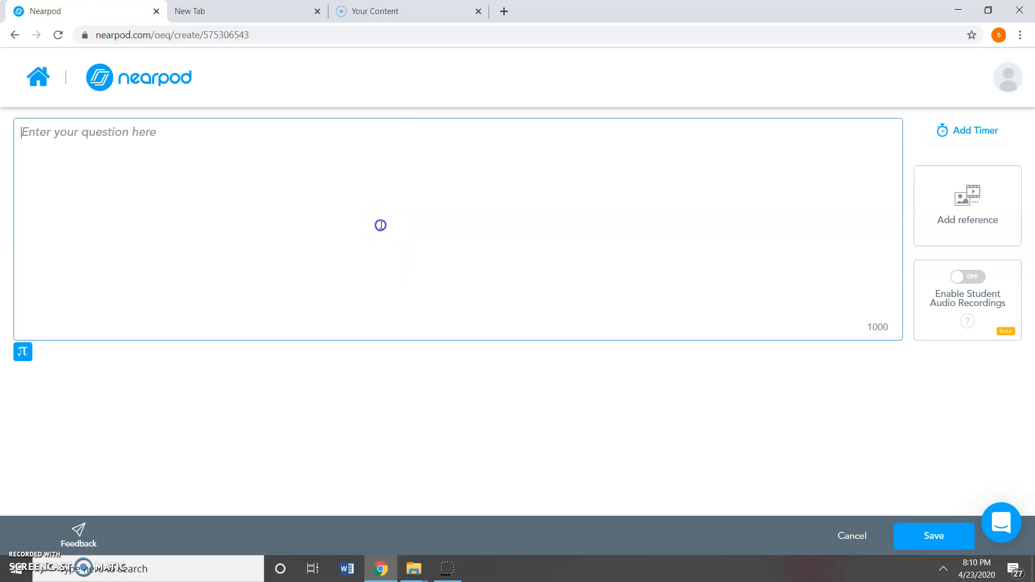
pyautogui.write('W')
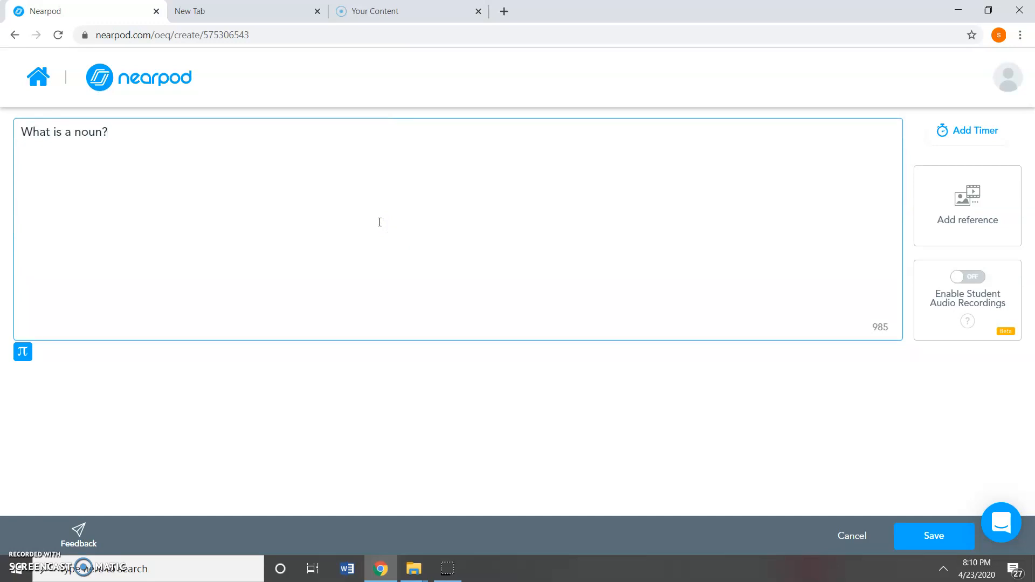
pyautogui.click(949, 539)
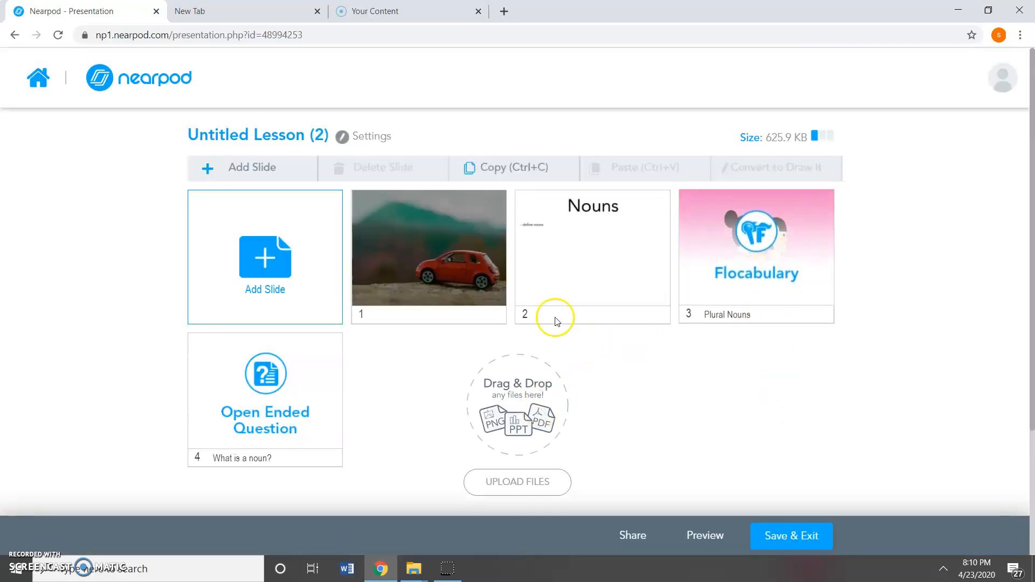
# Add a Quiz activity to the lesson and enter "Choose the noun" as its first question
pyautogui.click(261, 253)
pyautogui.click(704, 304)
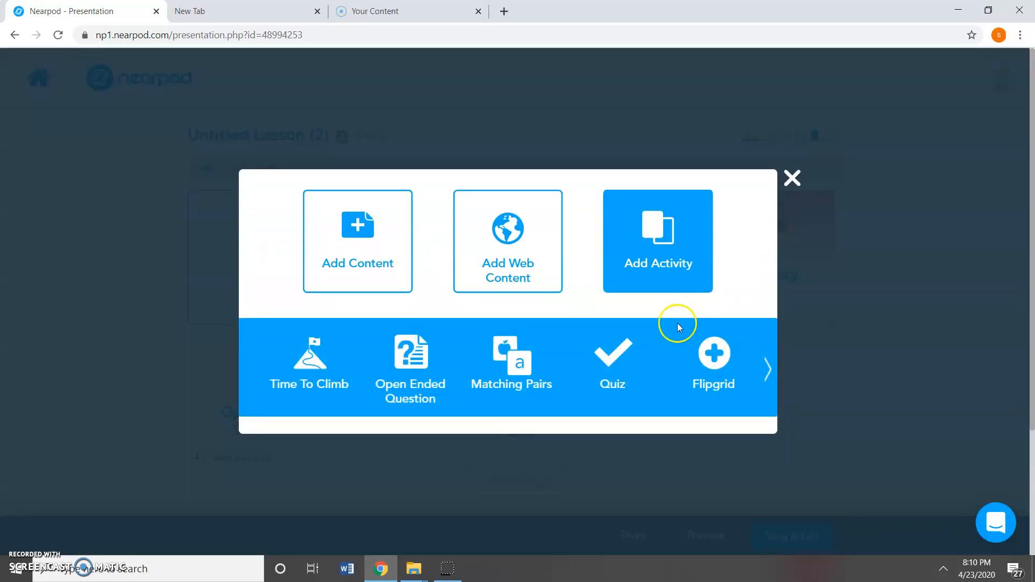
pyautogui.click(761, 375)
pyautogui.click(612, 370)
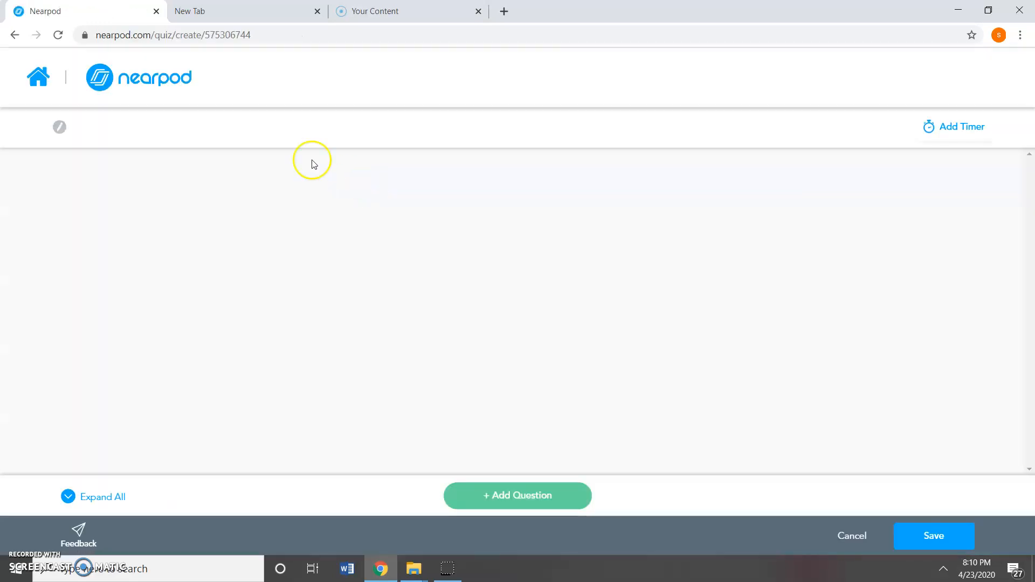
pyautogui.click(236, 230)
pyautogui.write('Choose the noun')
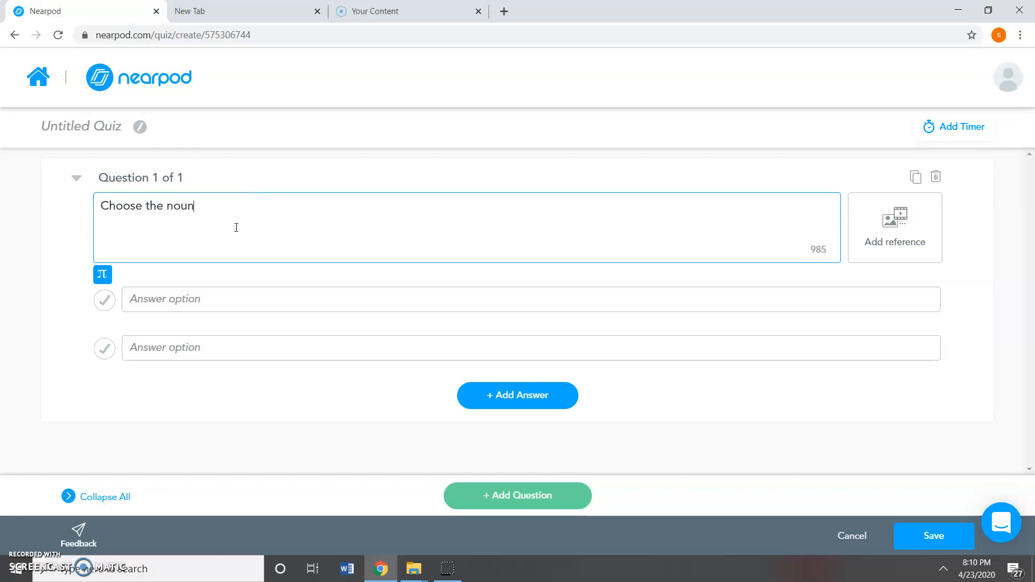
# Give the first quiz question the three answer options "tree", "car" and "play"
pyautogui.click(167, 298)
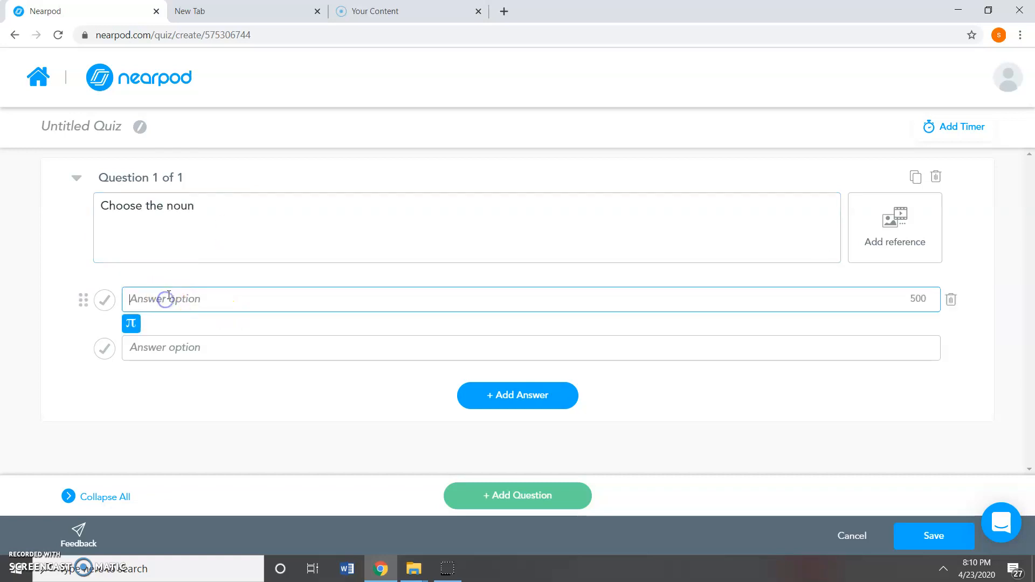
pyautogui.write('tree')
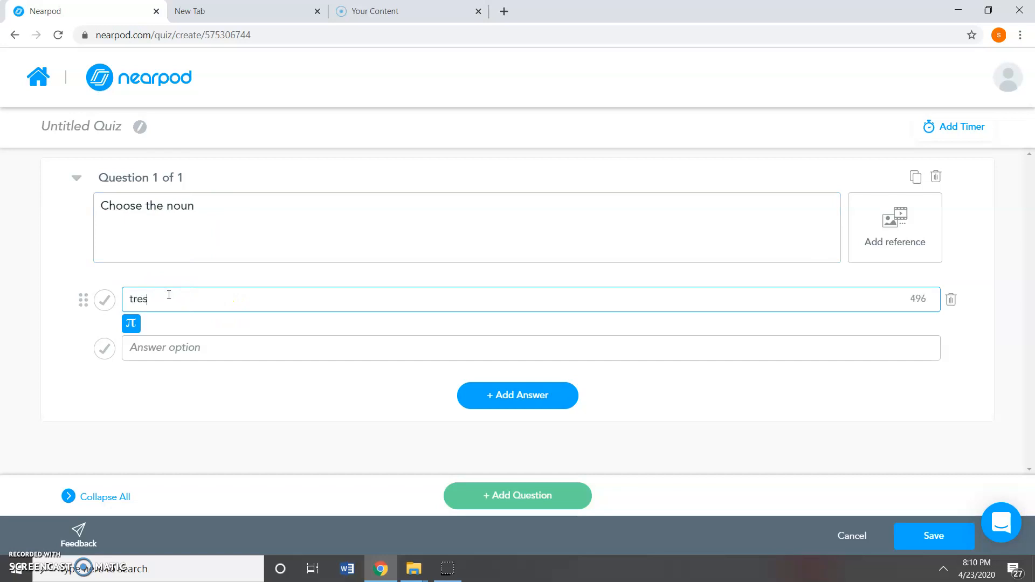
pyautogui.click(183, 352)
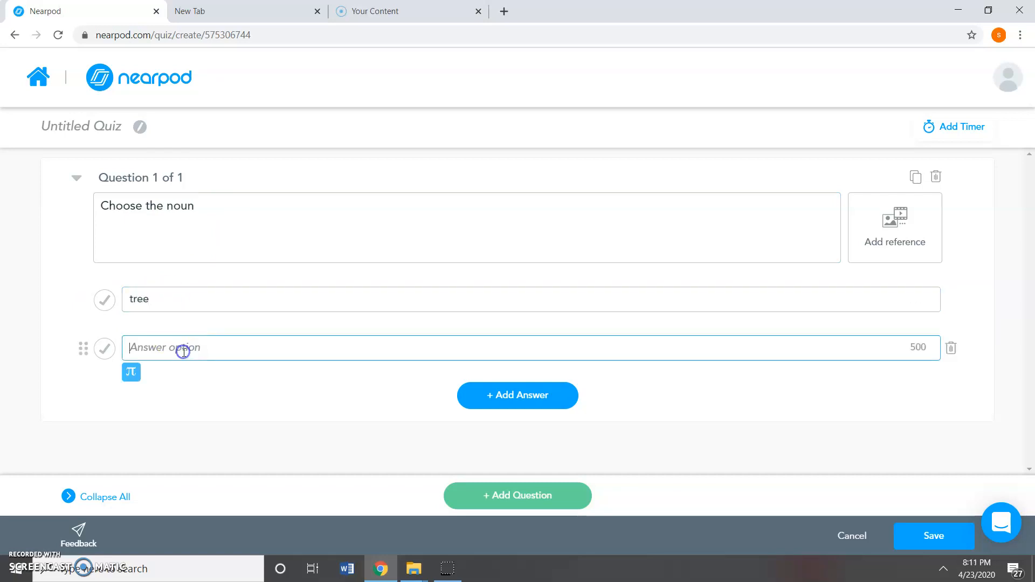
pyautogui.write('c')
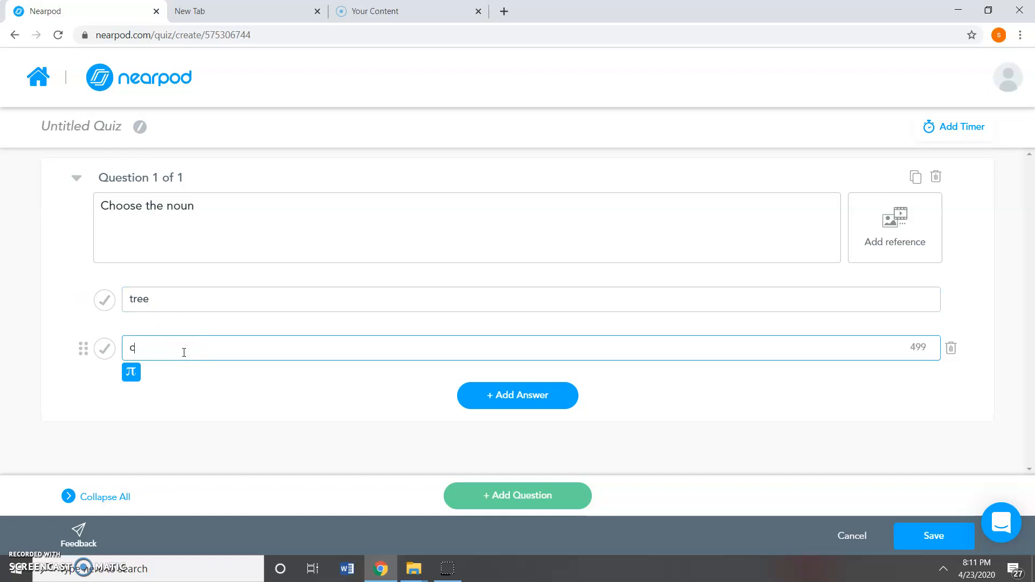
pyautogui.press('BackSpace')
pyautogui.write('c')
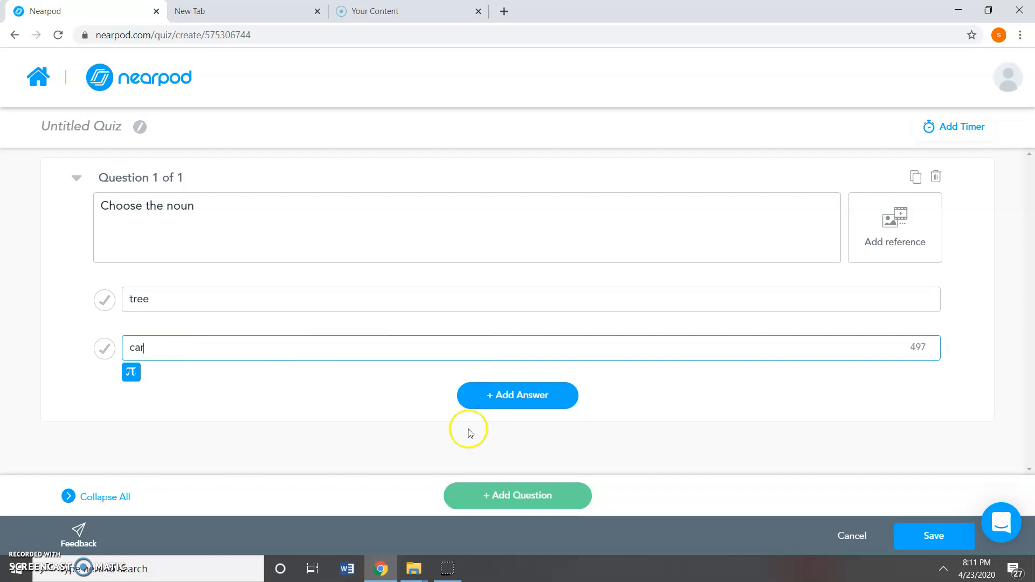
pyautogui.click(518, 397)
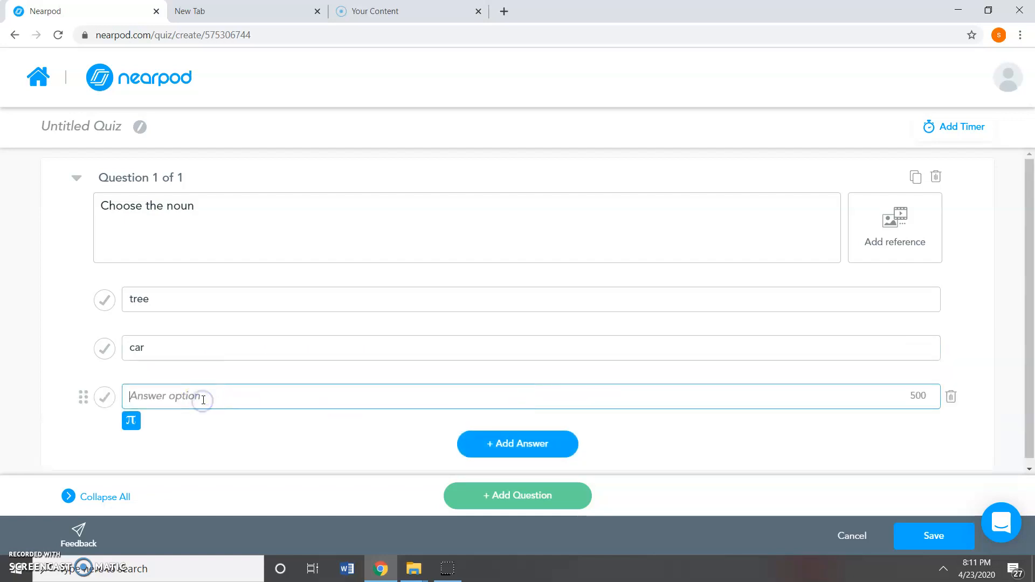
pyautogui.write('play')
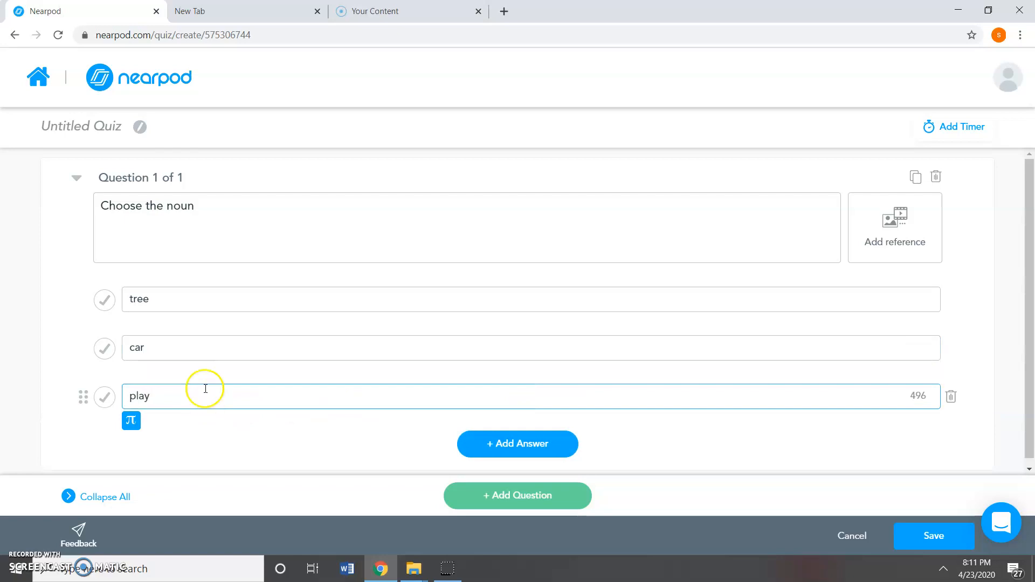
# Mark "car" and "tree" as correct answers and end the question text with a period
pyautogui.click(102, 350)
pyautogui.click(100, 303)
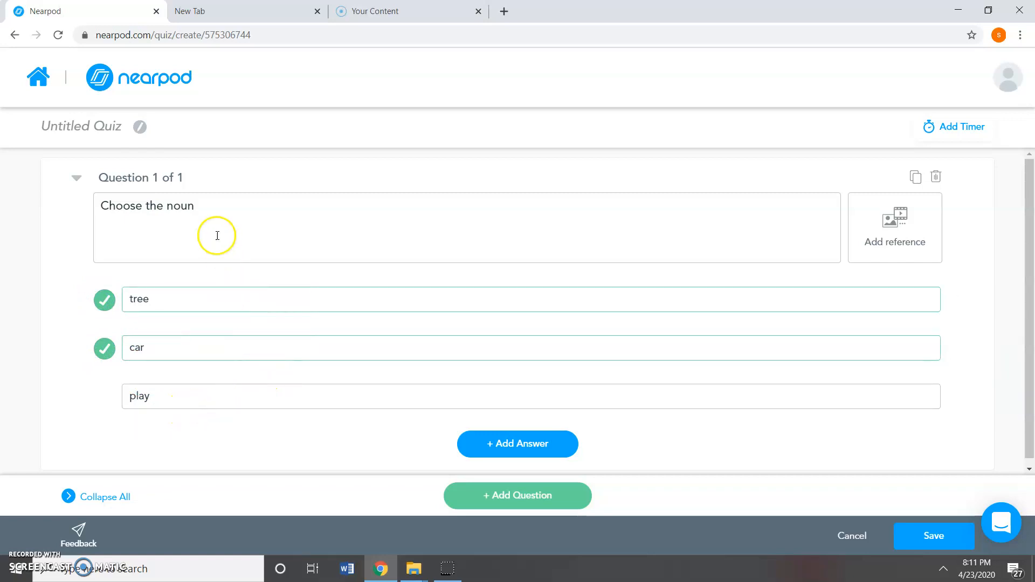
pyautogui.click(207, 215)
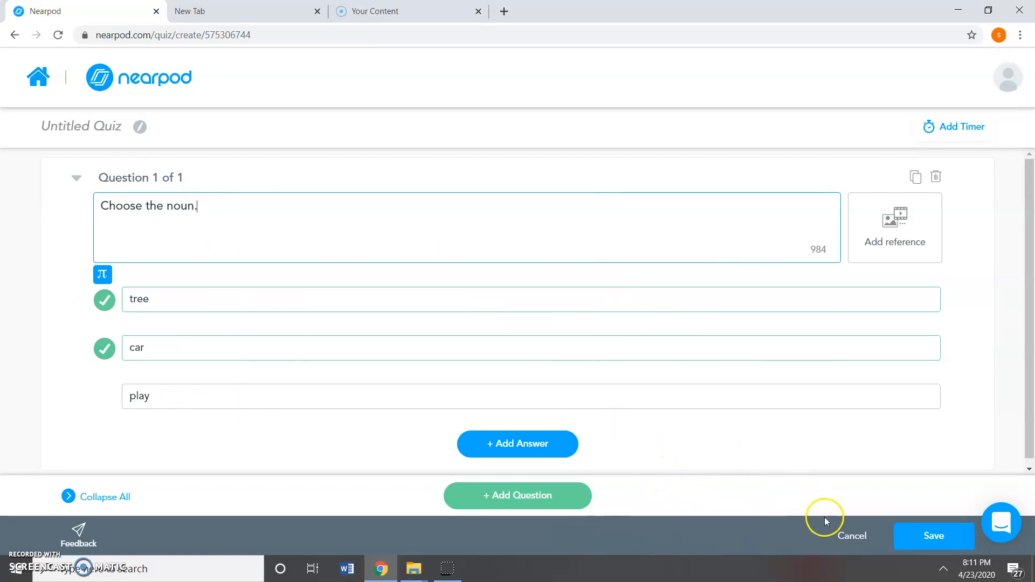
# Add a second quiz question reading "Which of these is plural?"
pyautogui.click(491, 495)
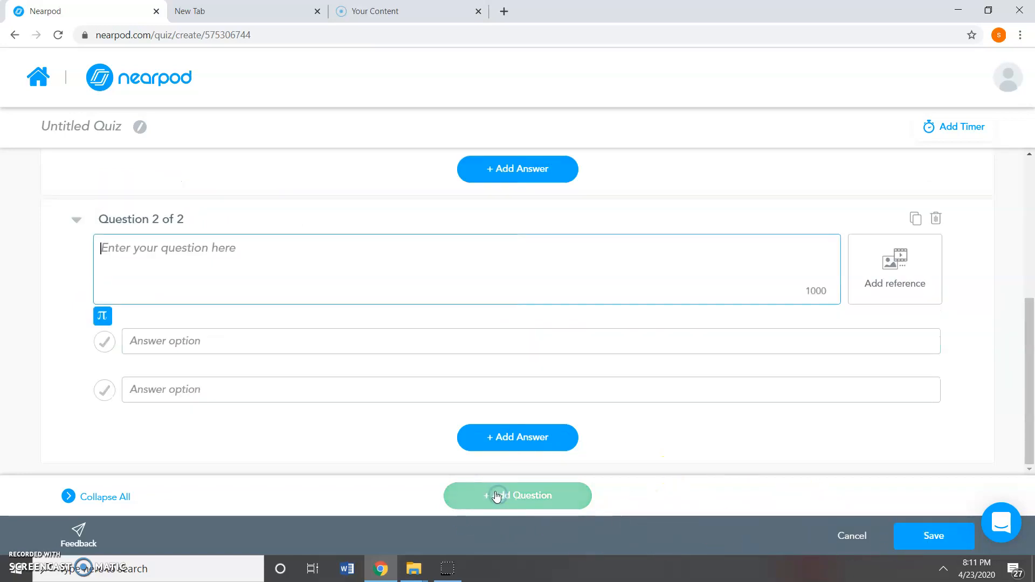
pyautogui.click(143, 266)
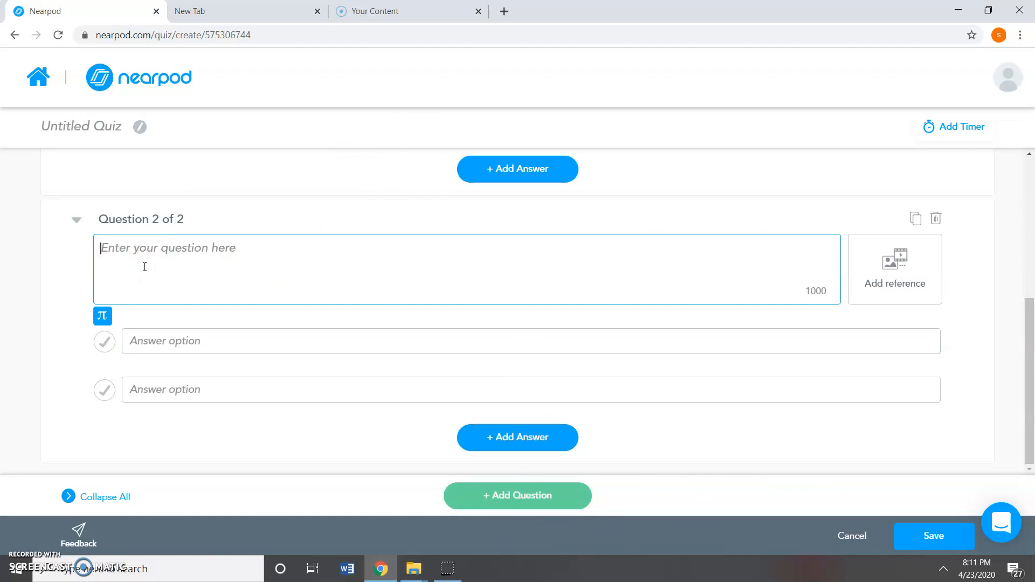
pyautogui.write('Which of these is plural')
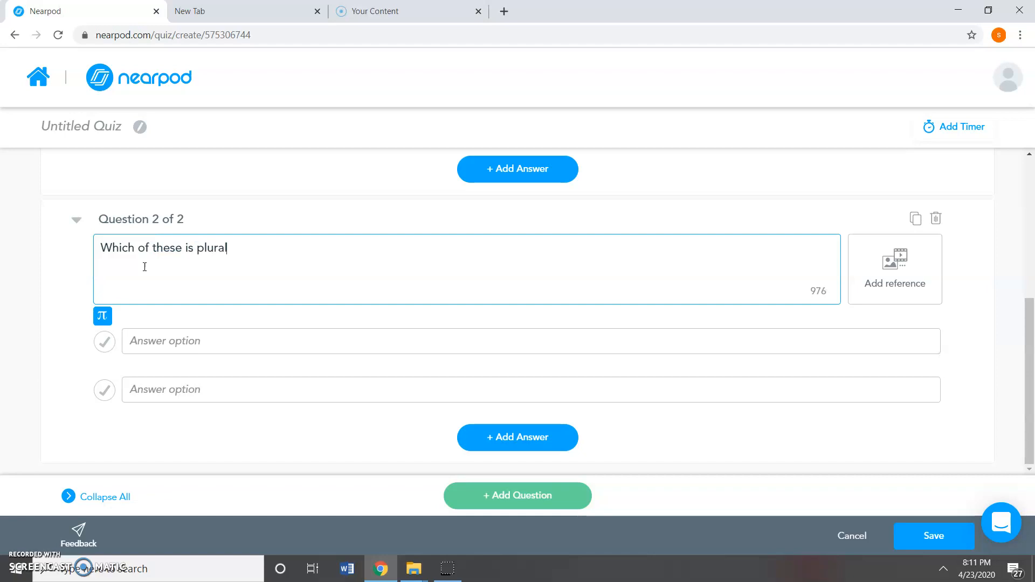
# Enter the answer options "pen" and "pens", mark "pens" as correct, and save the quiz
pyautogui.click(240, 343)
pyautogui.write('pen')
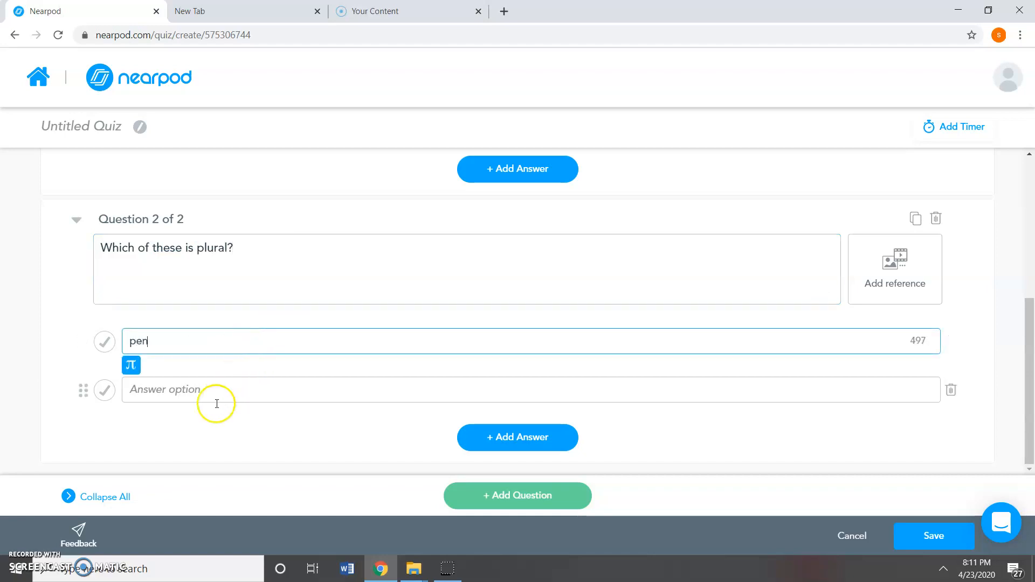
pyautogui.click(205, 390)
pyautogui.write('pens')
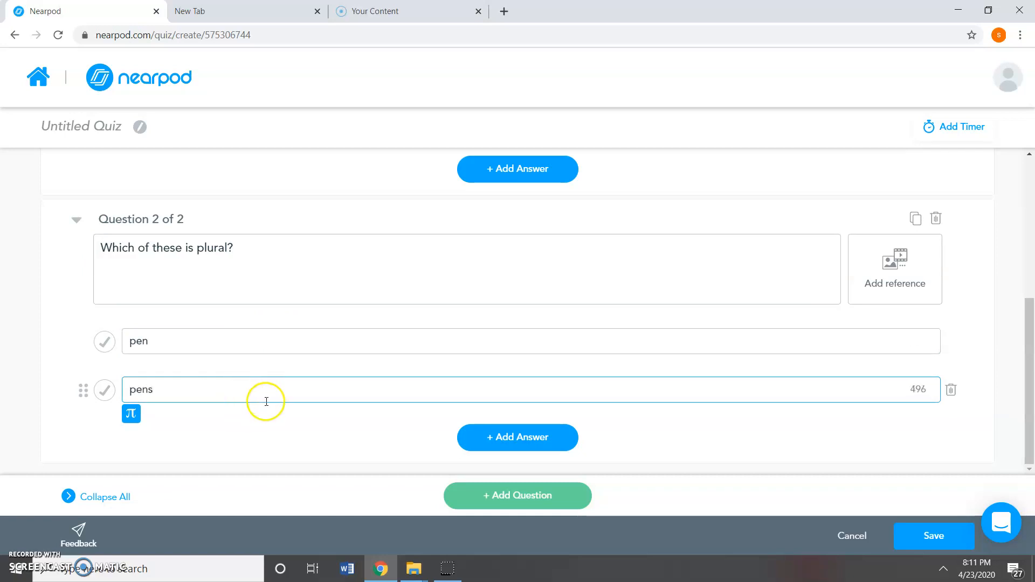
pyautogui.click(105, 389)
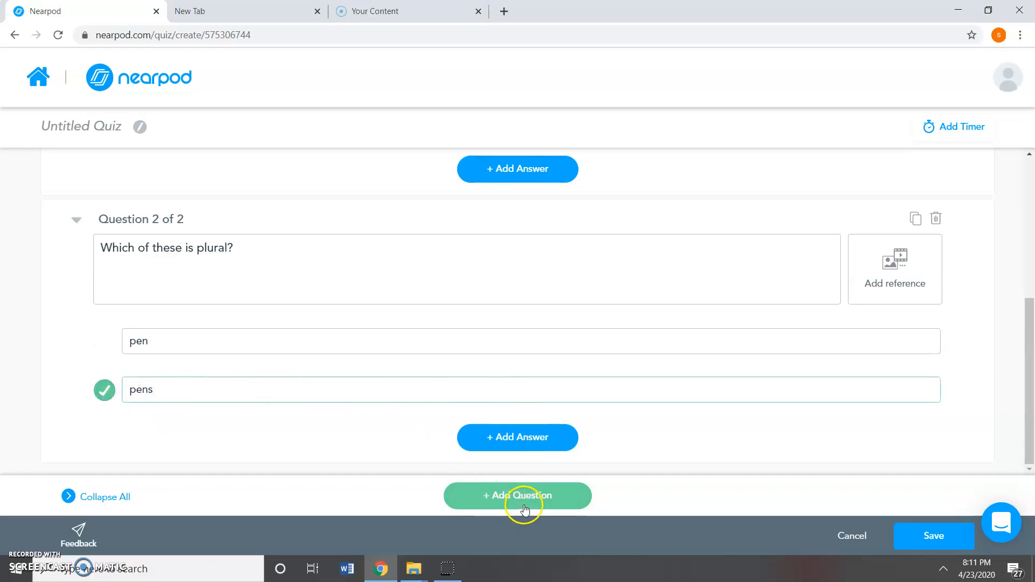
pyautogui.click(954, 536)
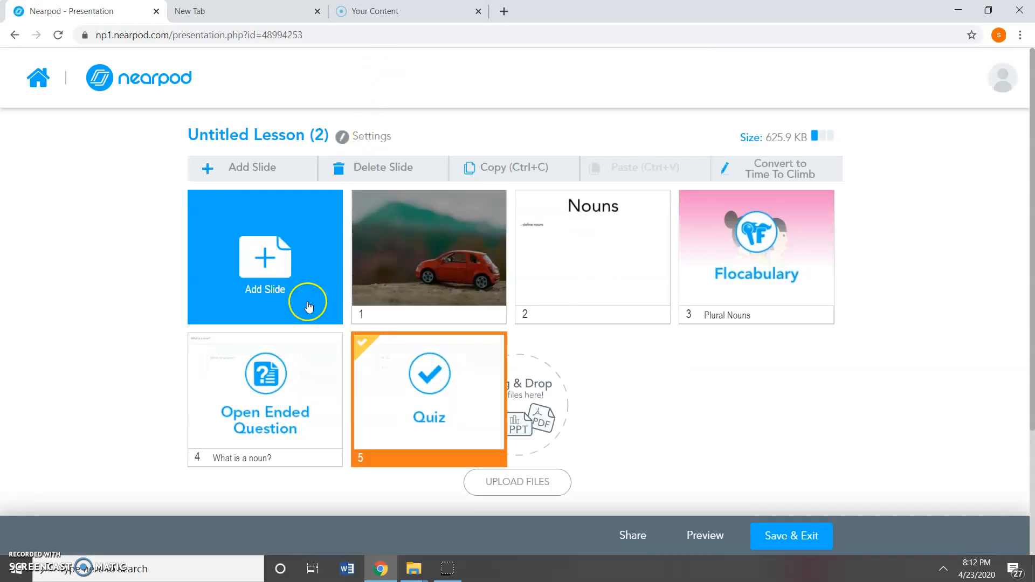
# Add a Draw It activity with the instructions "Draw a representation of a noun." and save it as the sixth slide
pyautogui.click(274, 278)
pyautogui.click(682, 312)
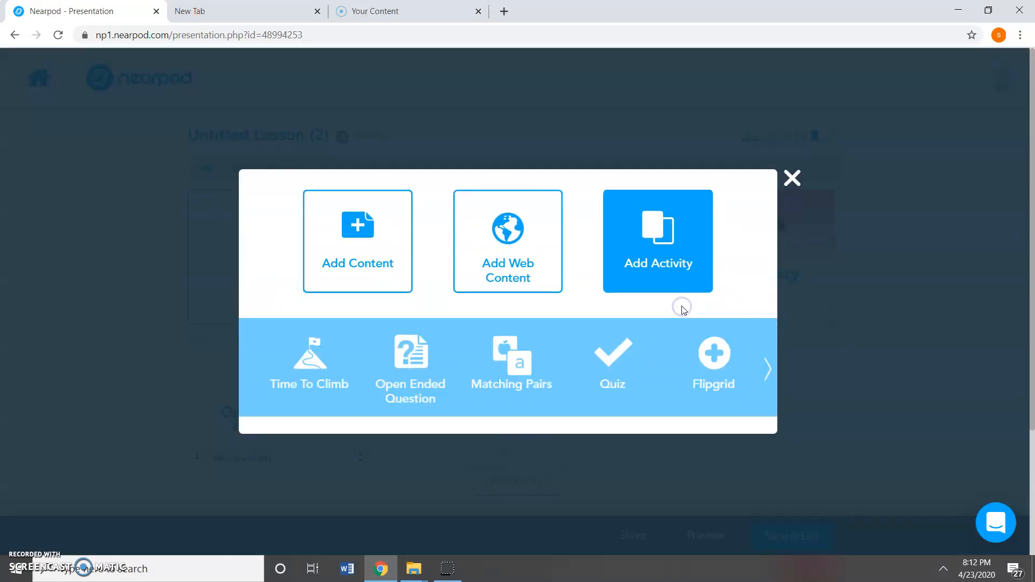
pyautogui.click(768, 372)
pyautogui.click(308, 367)
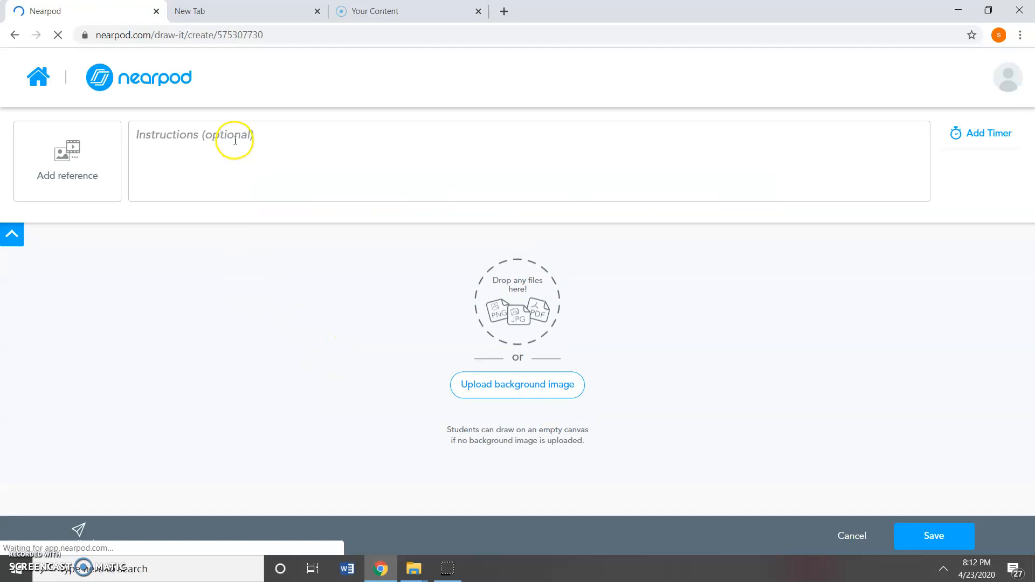
pyautogui.click(234, 141)
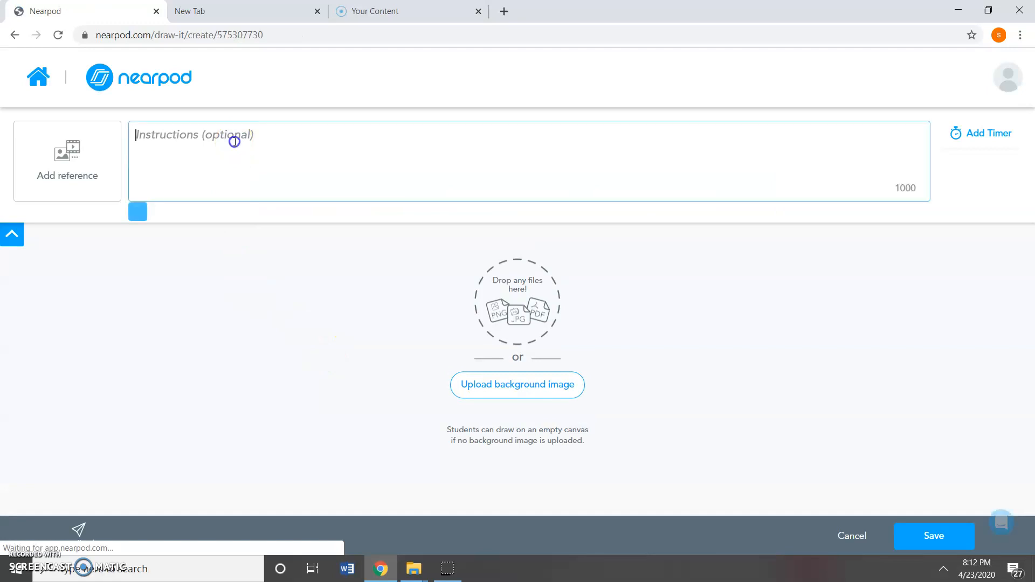
pyautogui.write('D')
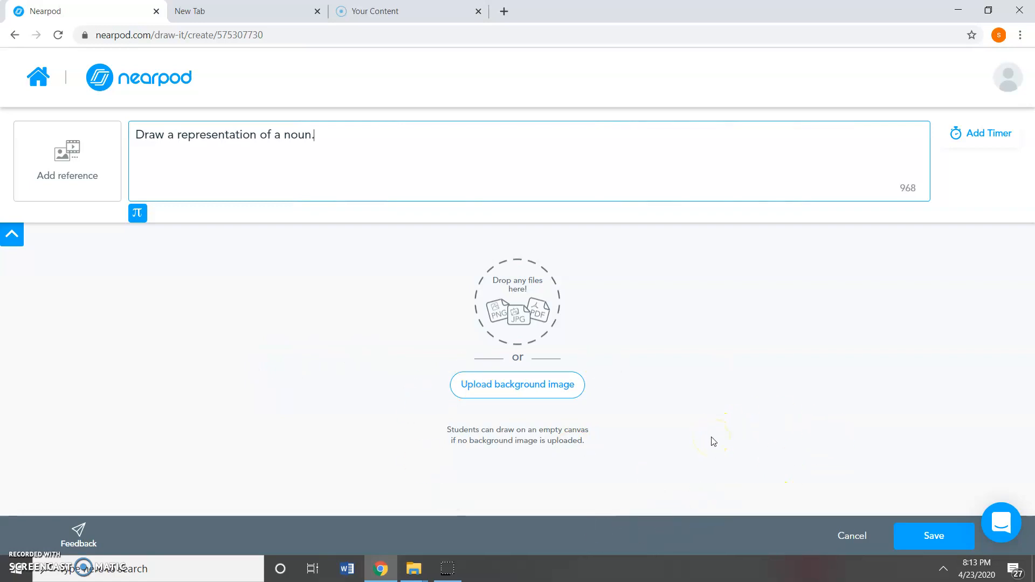
pyautogui.click(928, 536)
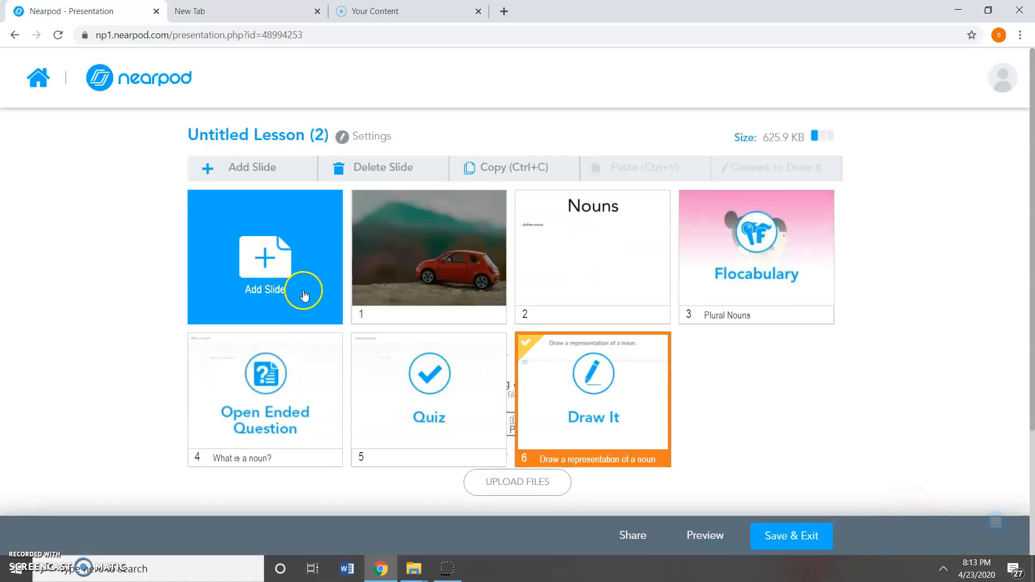
# Add a Matching Pairs activity to the lesson and create its first pair, matching "16" with "sixteen"
pyautogui.click(275, 289)
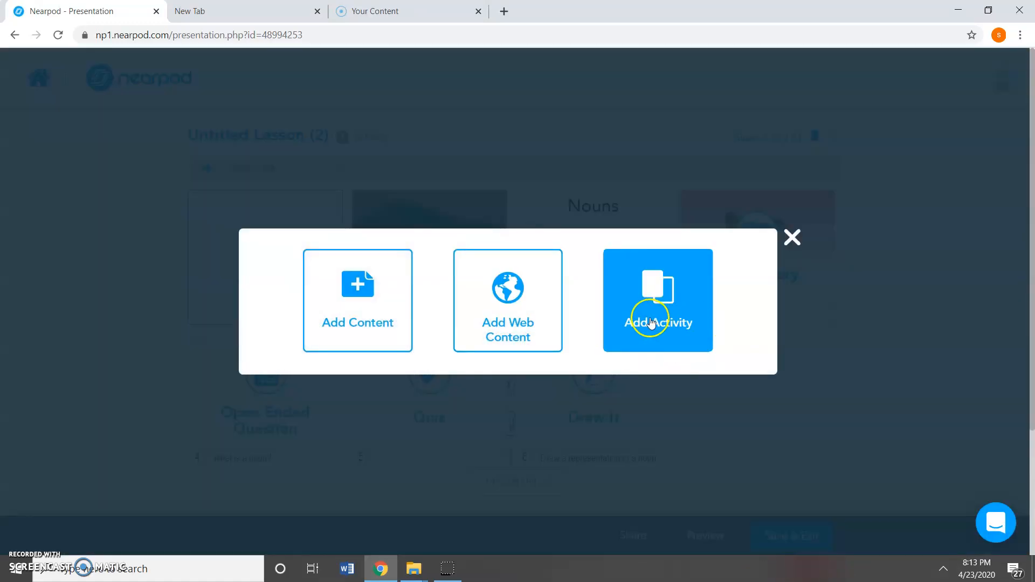
pyautogui.click(651, 322)
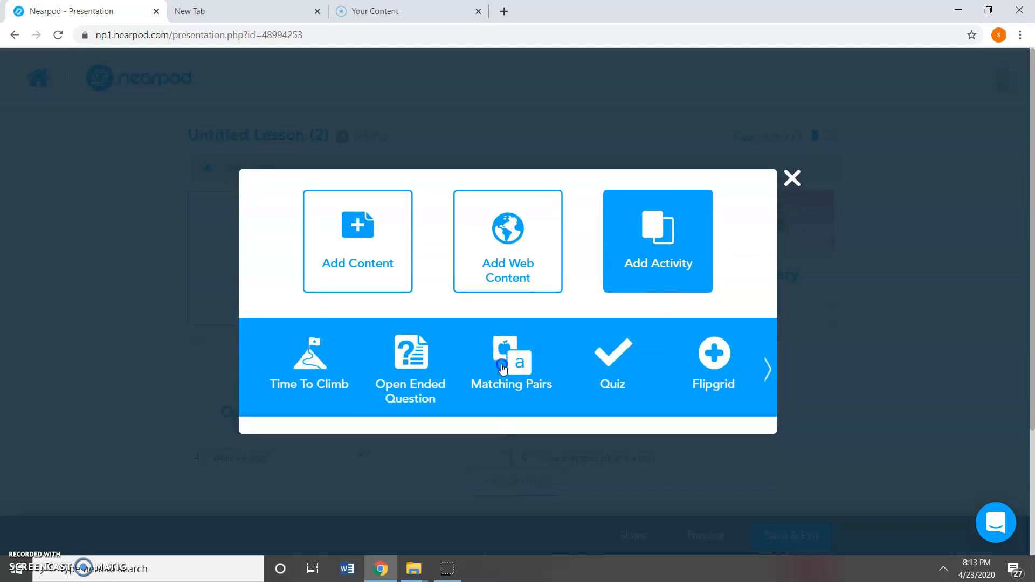
pyautogui.click(502, 368)
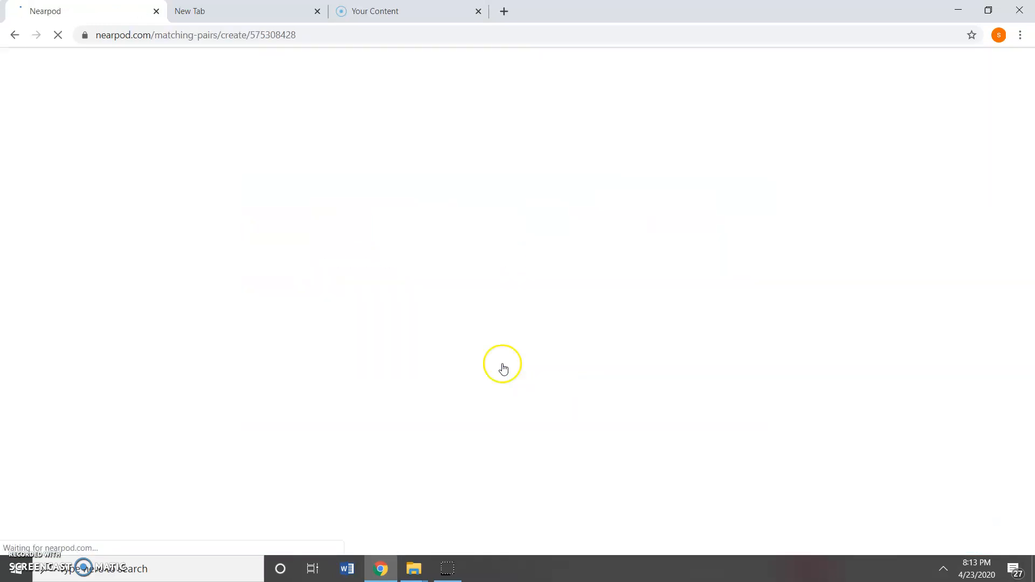
pyautogui.click(485, 395)
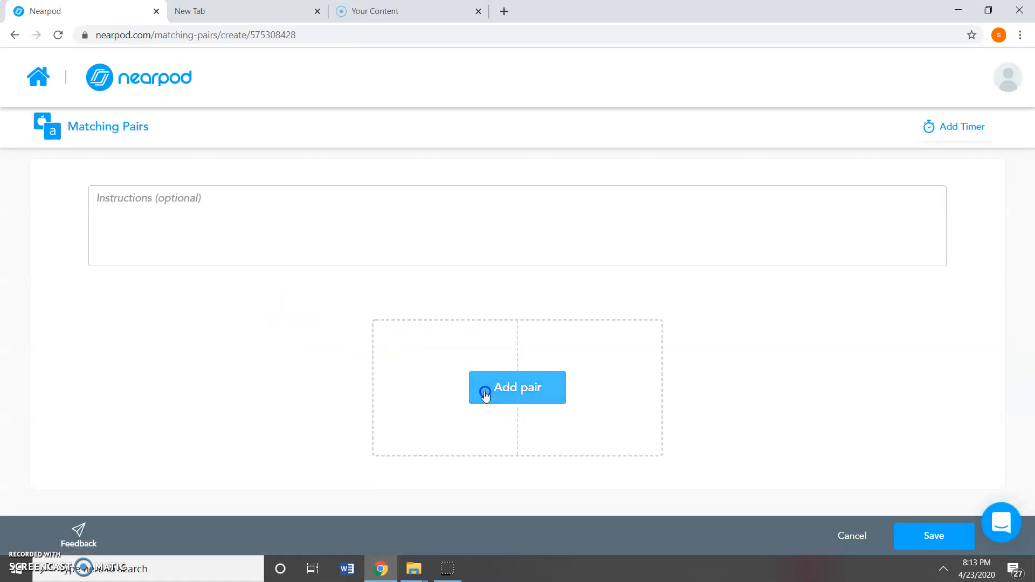
pyautogui.click(439, 273)
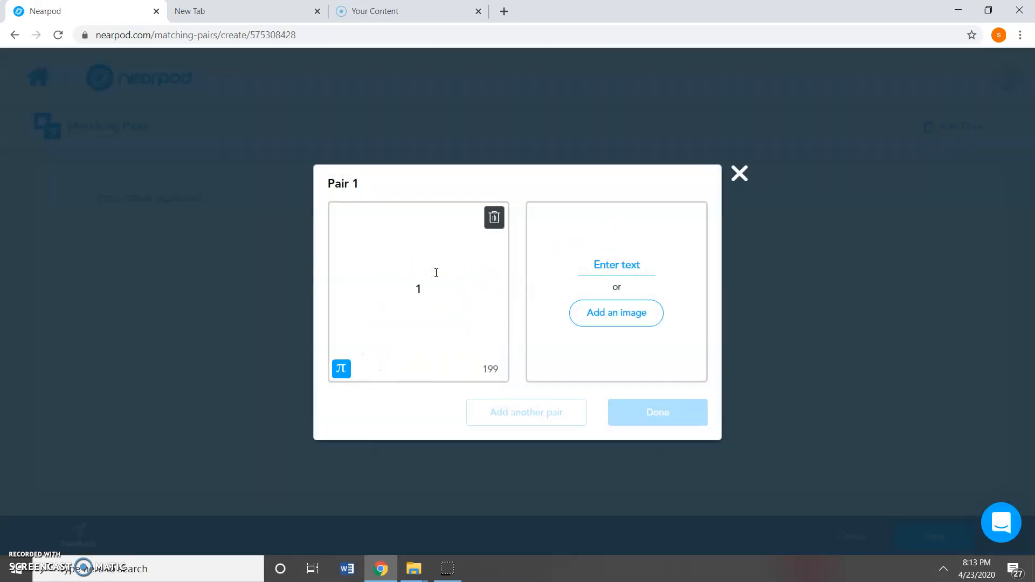
pyautogui.click(621, 265)
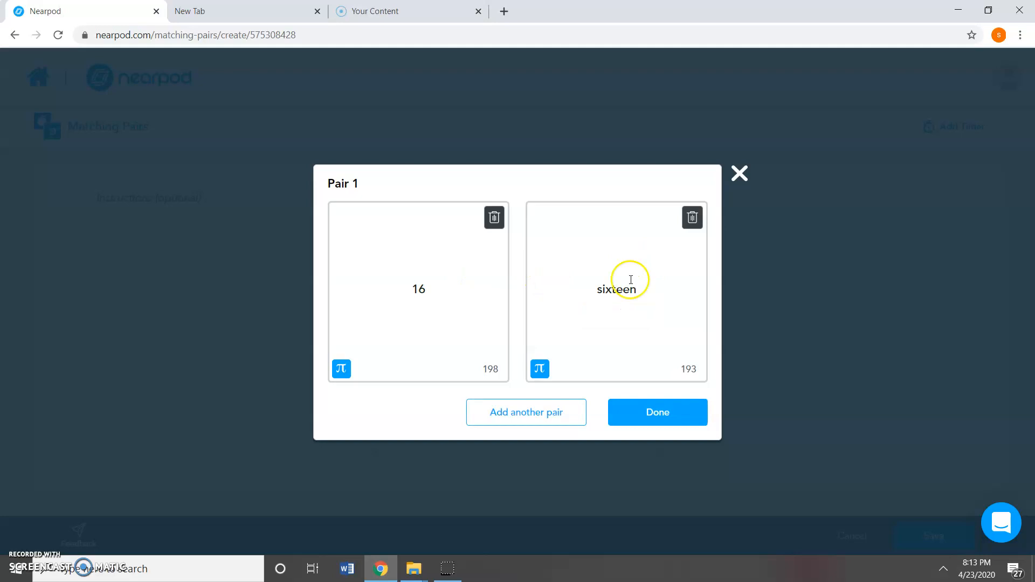
# Add a second pair matching "17" with "seventeen"
pyautogui.click(545, 419)
pyautogui.click(434, 278)
pyautogui.write('17')
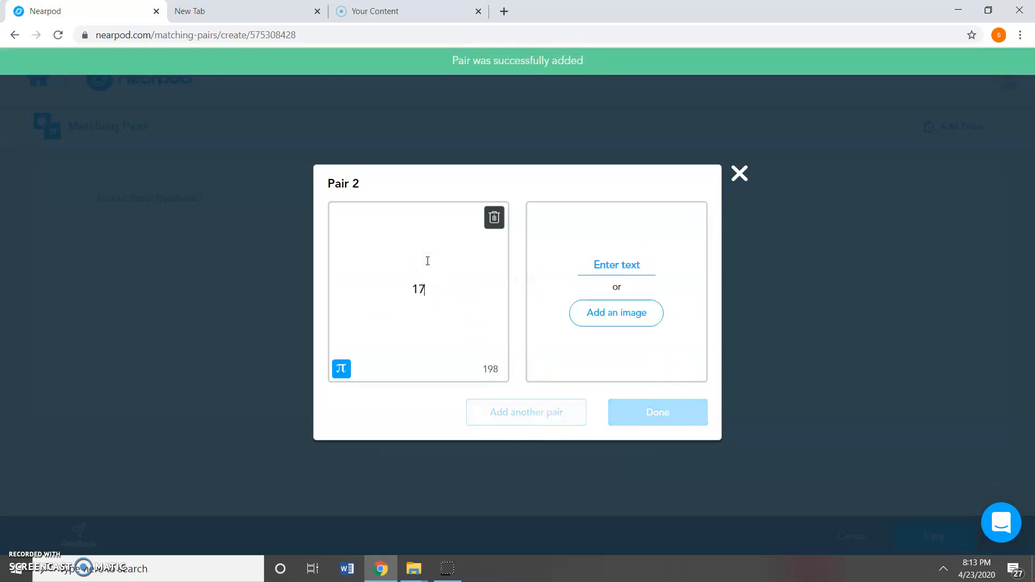
pyautogui.click(591, 267)
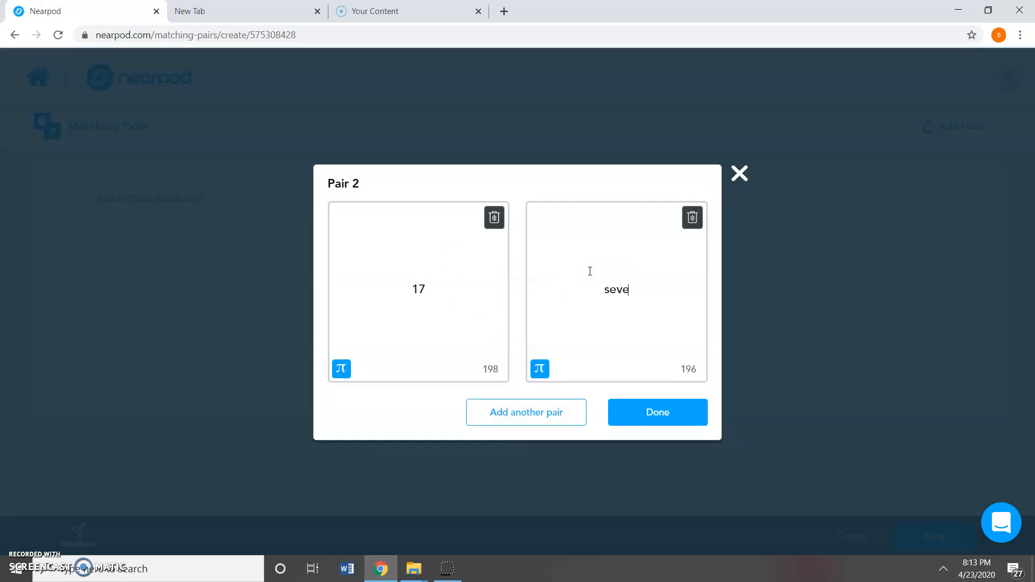
pyautogui.write('seventeen')
# Add a third pair matching "20" with "twenty" and finish the pair entry
pyautogui.click(568, 411)
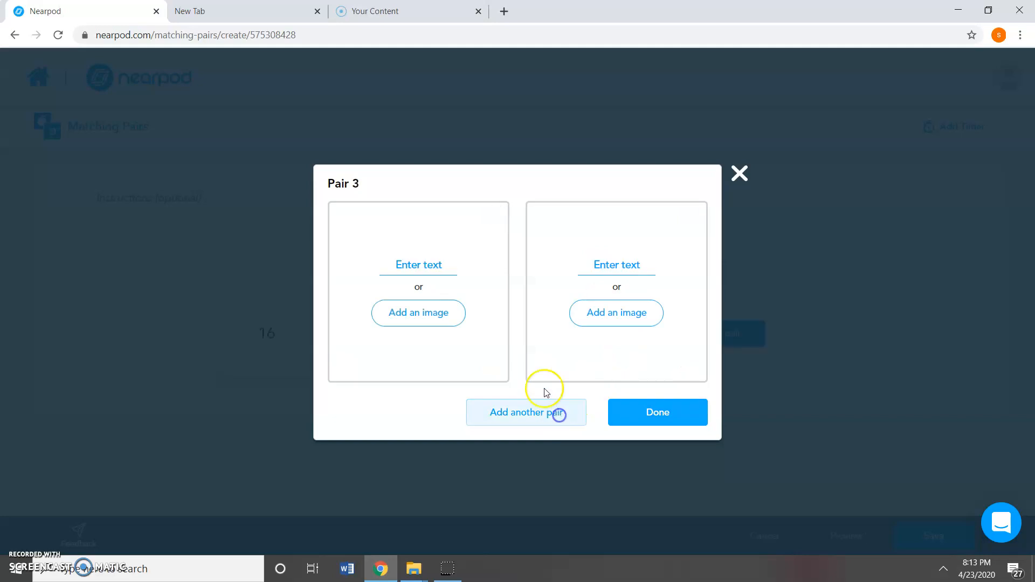
pyautogui.click(415, 263)
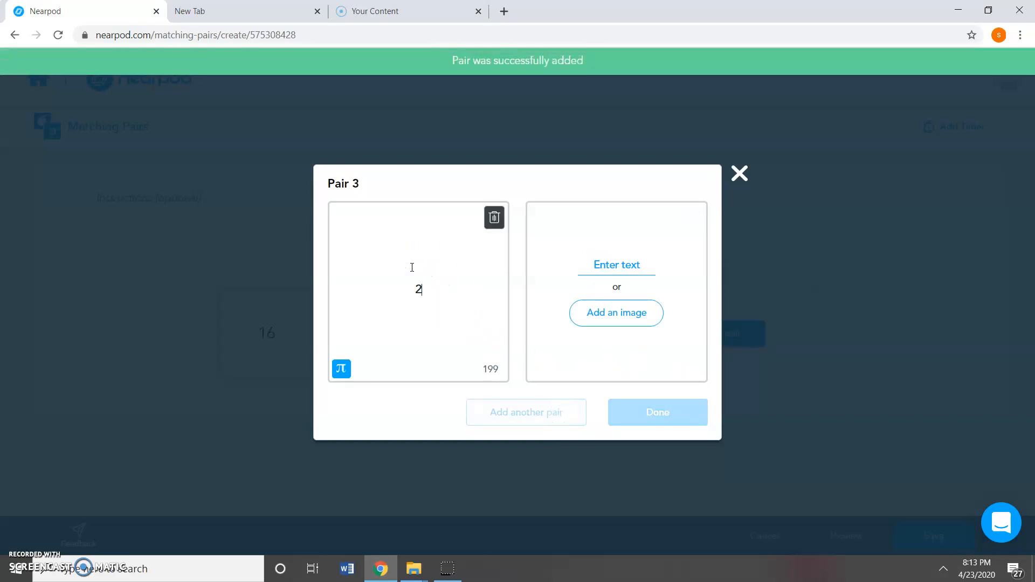
pyautogui.click(618, 266)
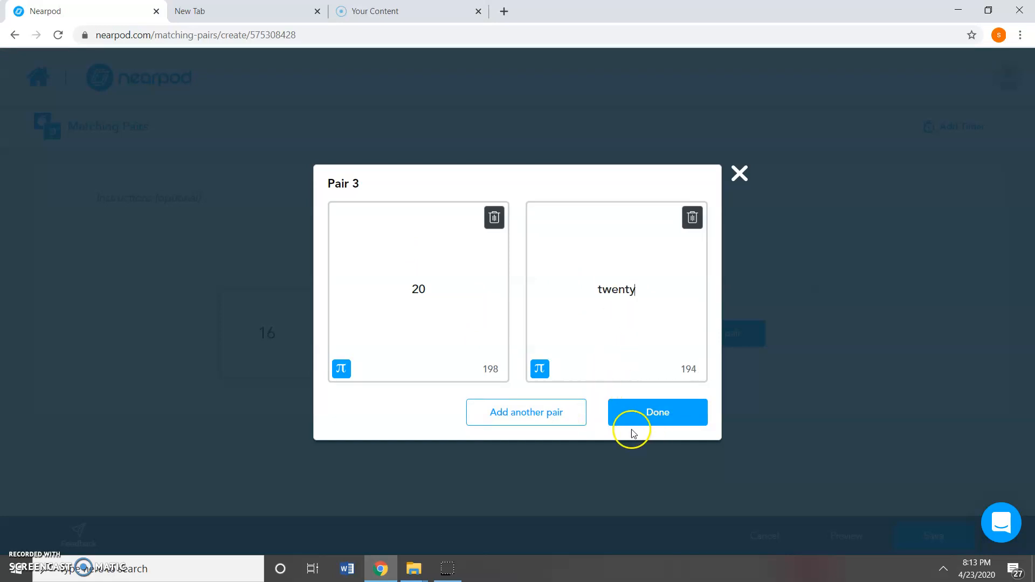
pyautogui.click(659, 418)
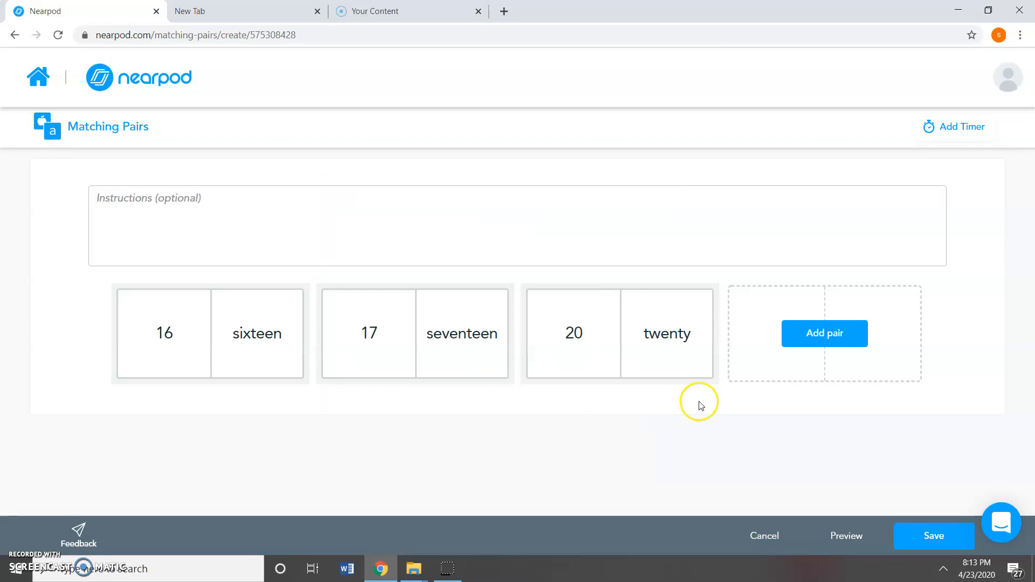
# Add a fourth pair matching "one" with "1" and finish the pair entry
pyautogui.click(804, 331)
pyautogui.click(428, 264)
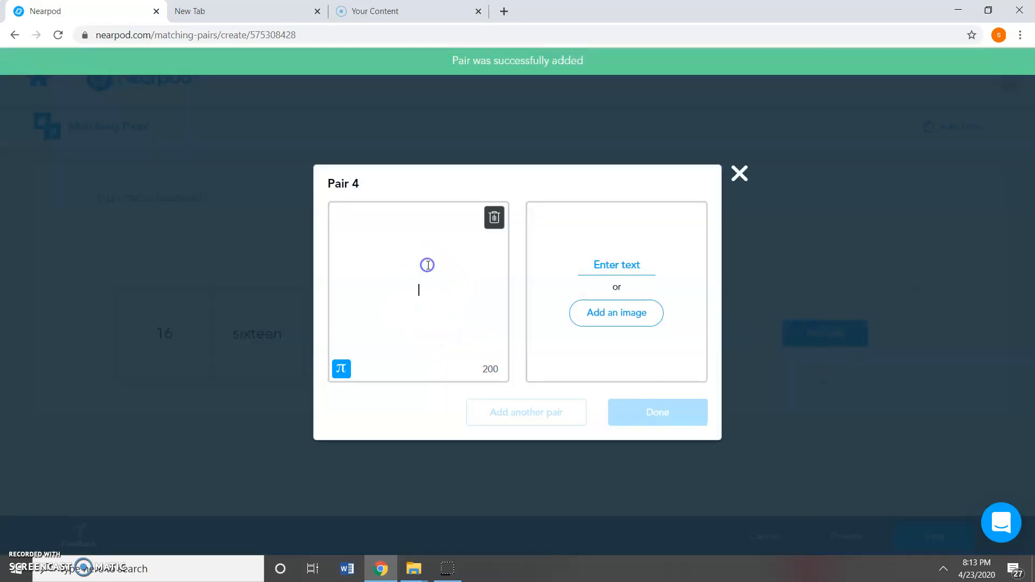
pyautogui.write('one')
pyautogui.click(572, 257)
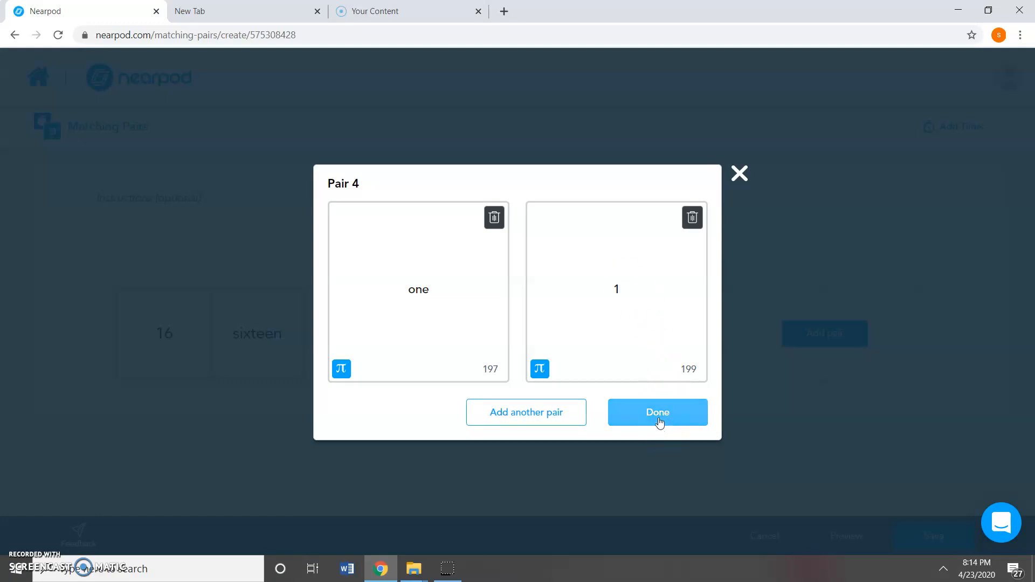
pyautogui.click(659, 423)
# Enter the instructions "Match them." for the matching pairs, save the activity and select its slide in the lesson
pyautogui.click(222, 200)
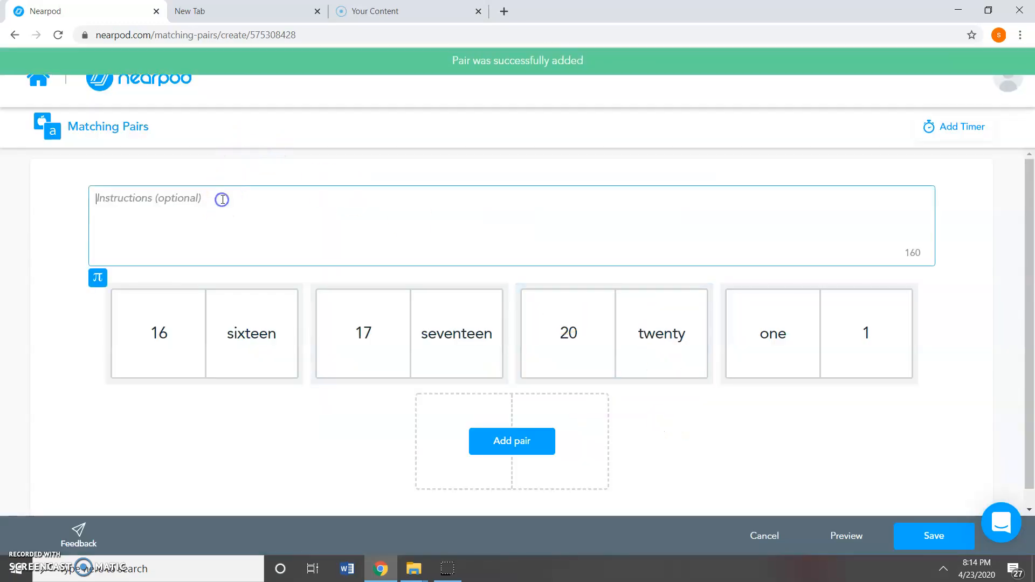
pyautogui.write('Match them.')
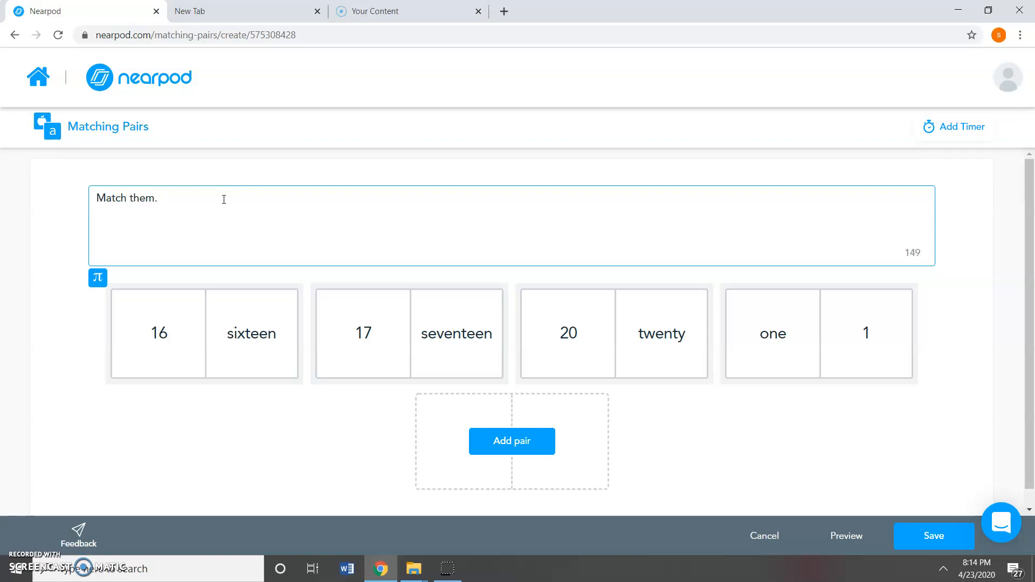
pyautogui.click(934, 536)
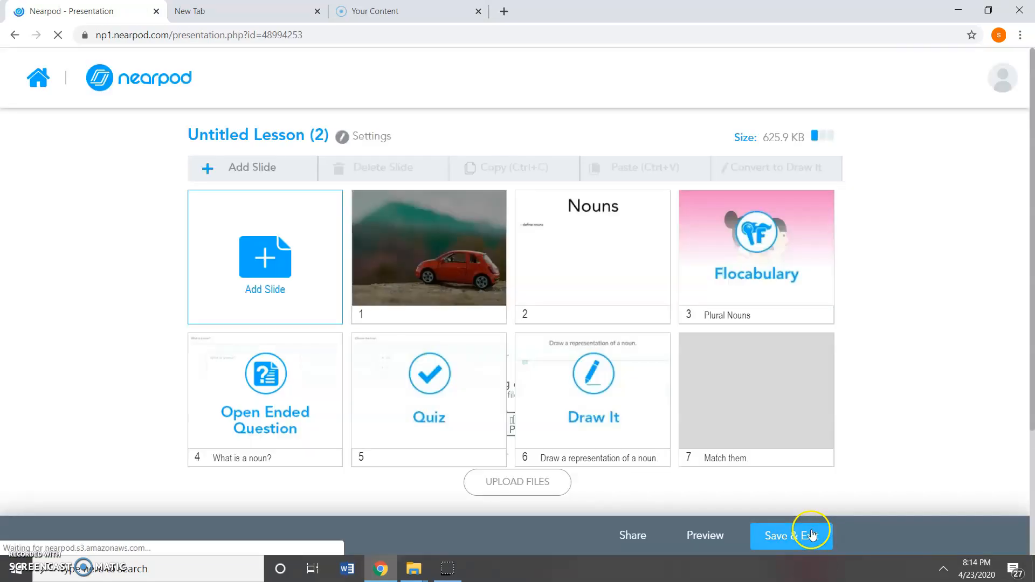
pyautogui.click(747, 457)
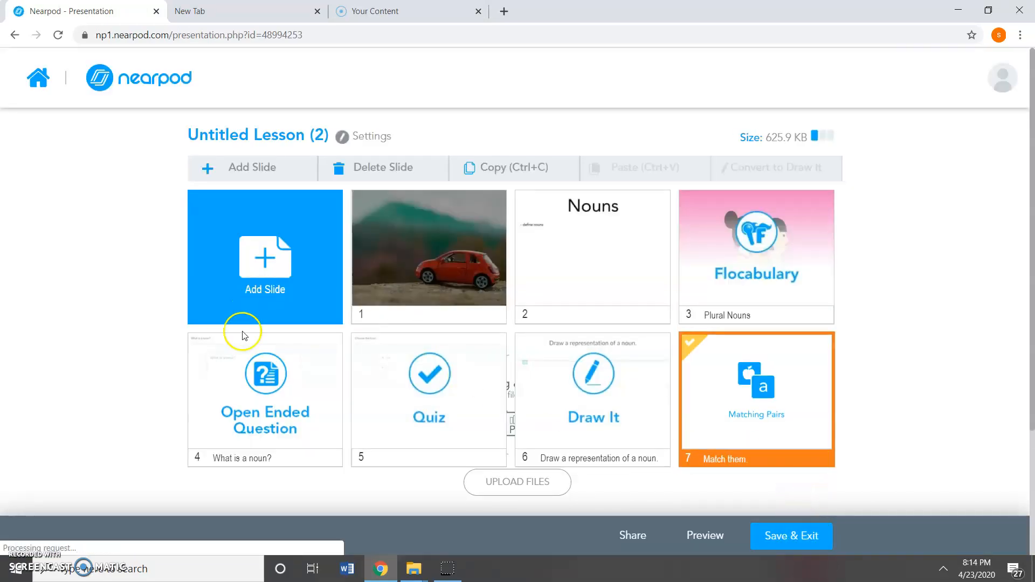
pyautogui.click(303, 293)
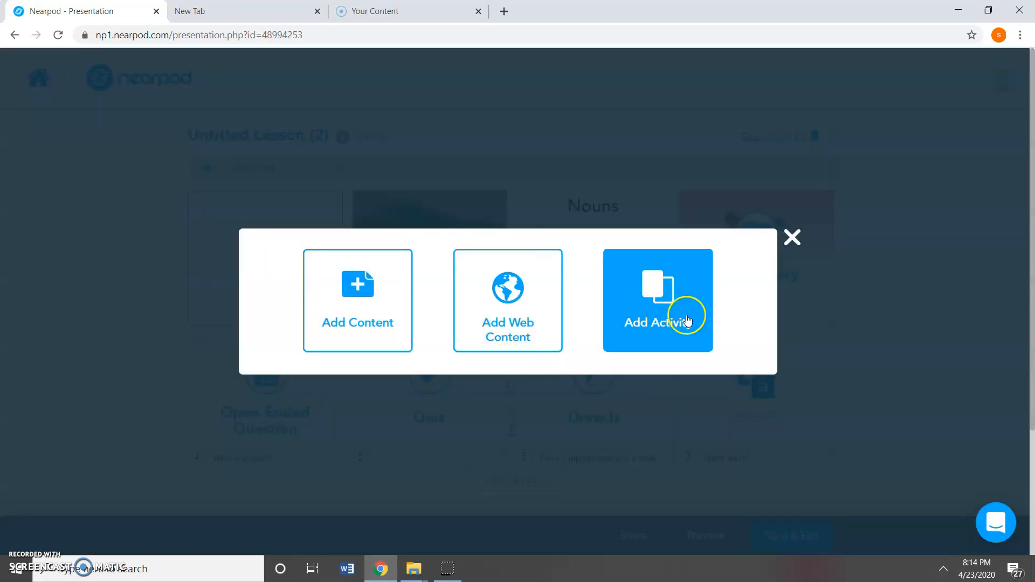
pyautogui.click(686, 323)
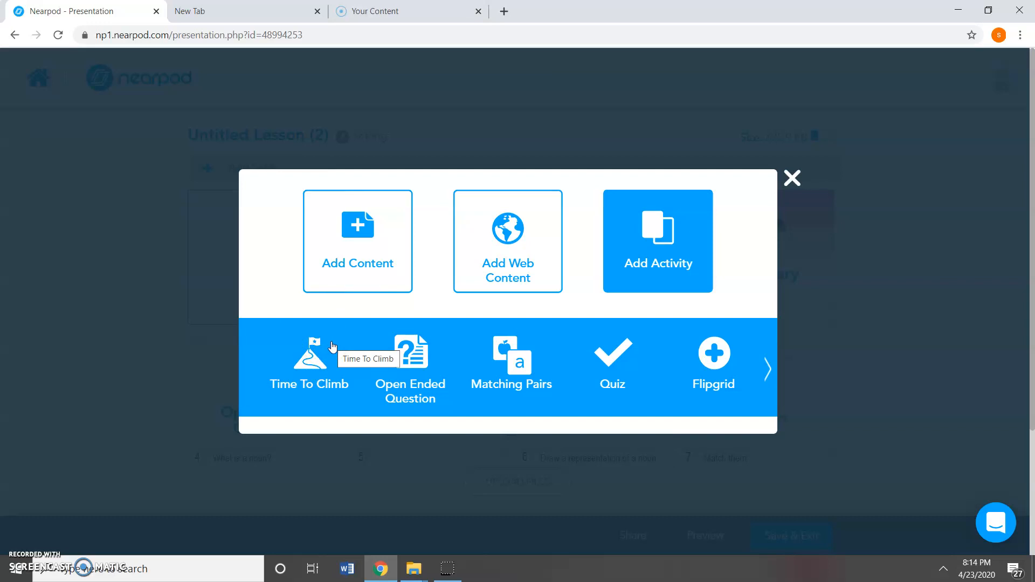
pyautogui.click(703, 356)
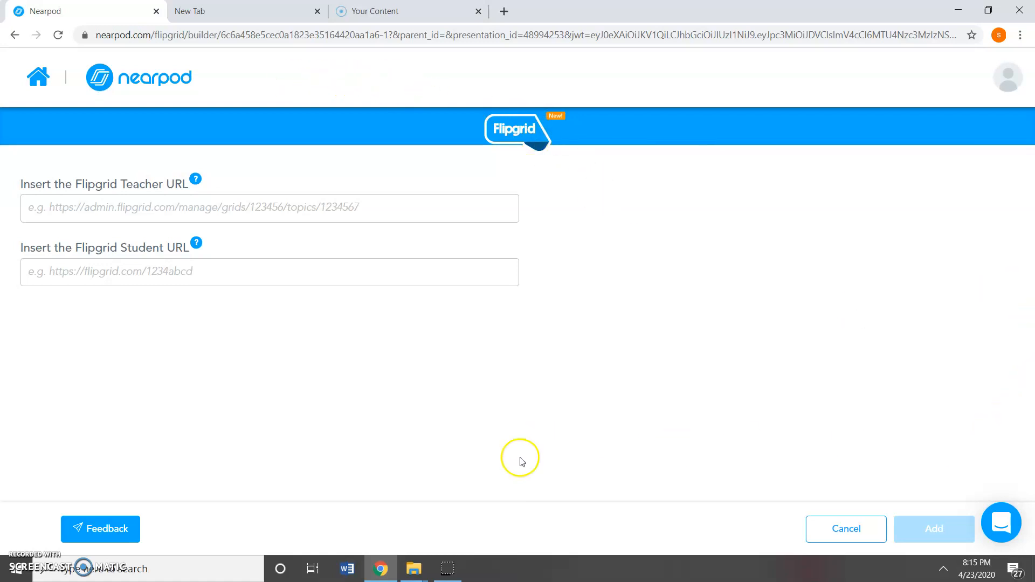
pyautogui.click(853, 536)
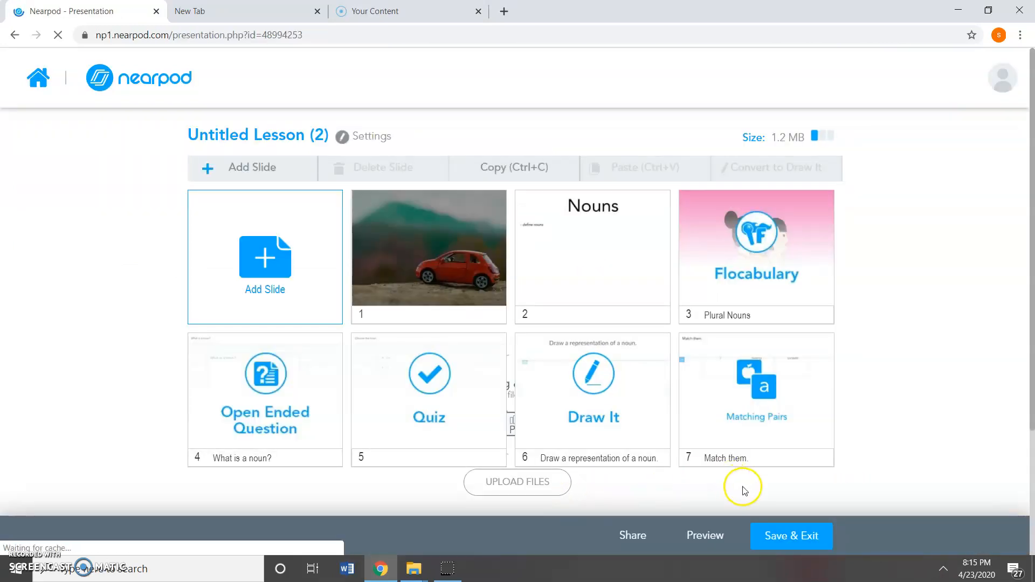
pyautogui.scroll(-2, 746, 493)
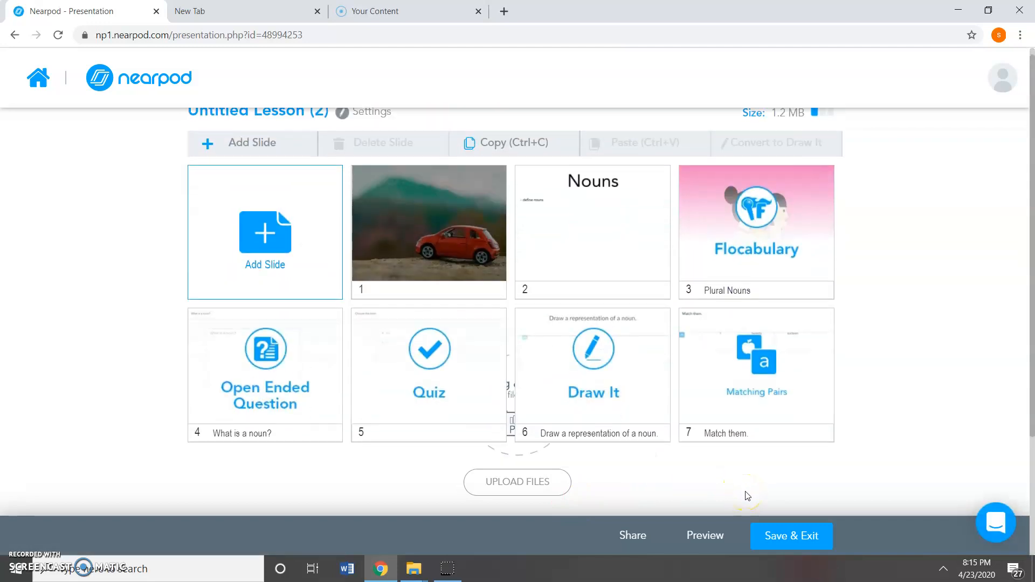
pyautogui.scroll(2, 486, 378)
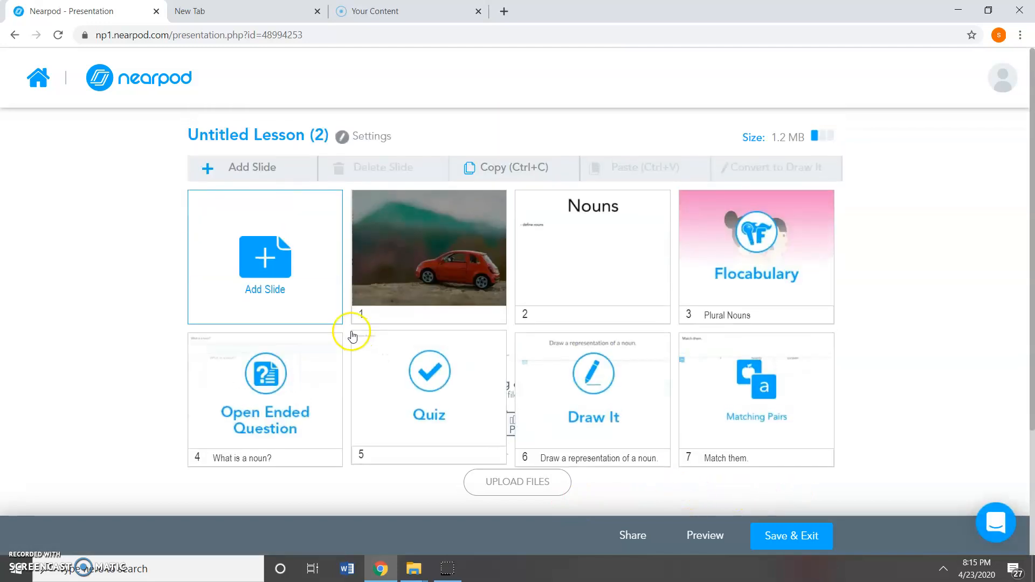
# Try to add a Collaborate! activity with its topic and description left empty
pyautogui.click(295, 283)
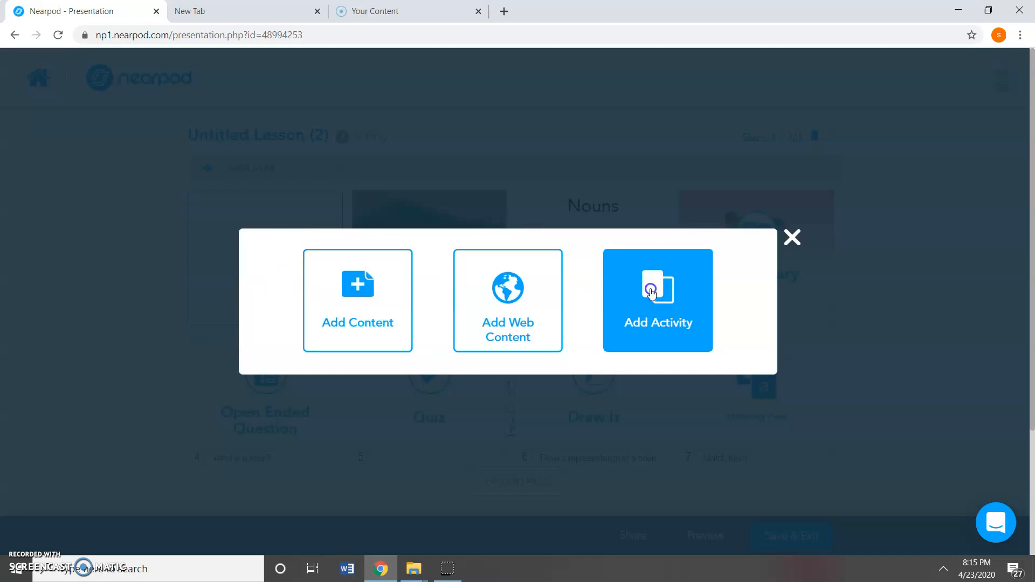
pyautogui.click(655, 296)
pyautogui.click(764, 375)
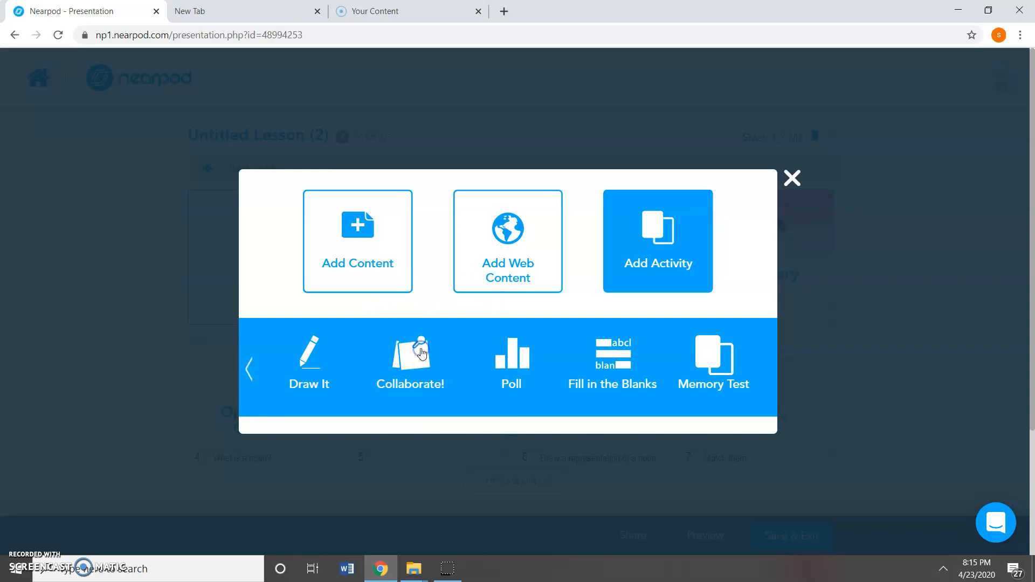
pyautogui.click(422, 353)
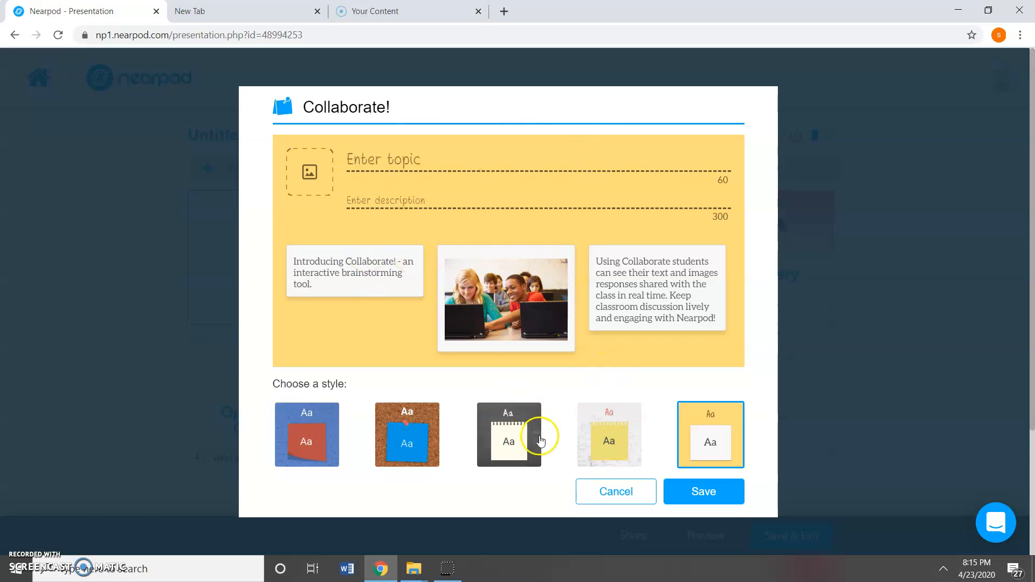
pyautogui.click(678, 499)
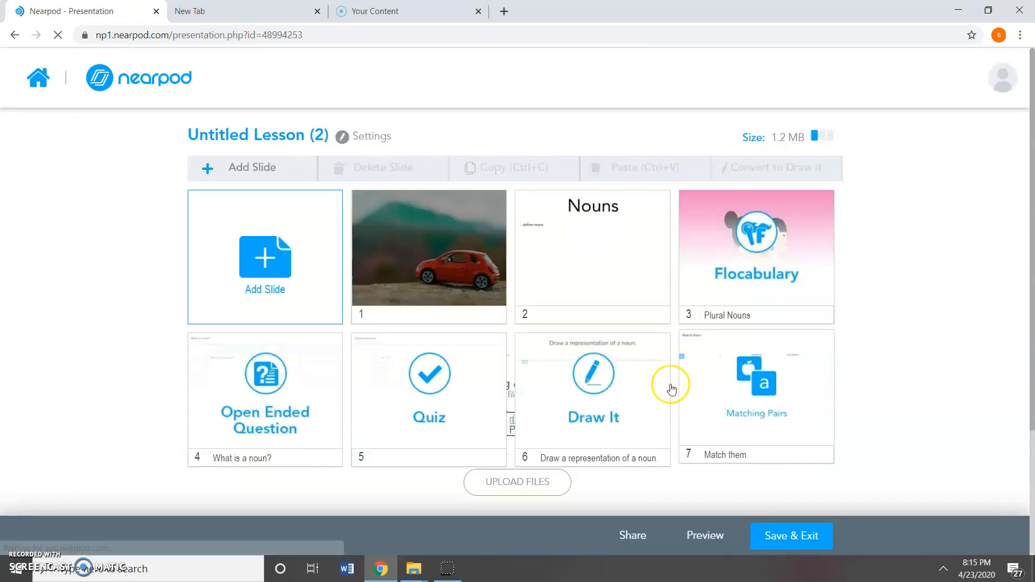
# Start saving and exiting the lesson, and title it "Tutorial" in the lesson details
pyautogui.click(789, 540)
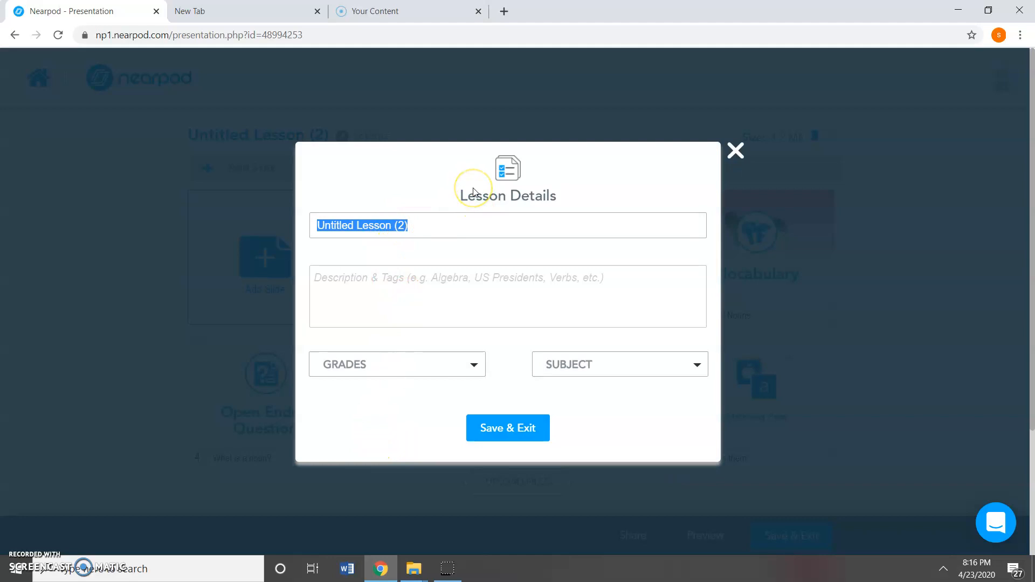
pyautogui.write('t')
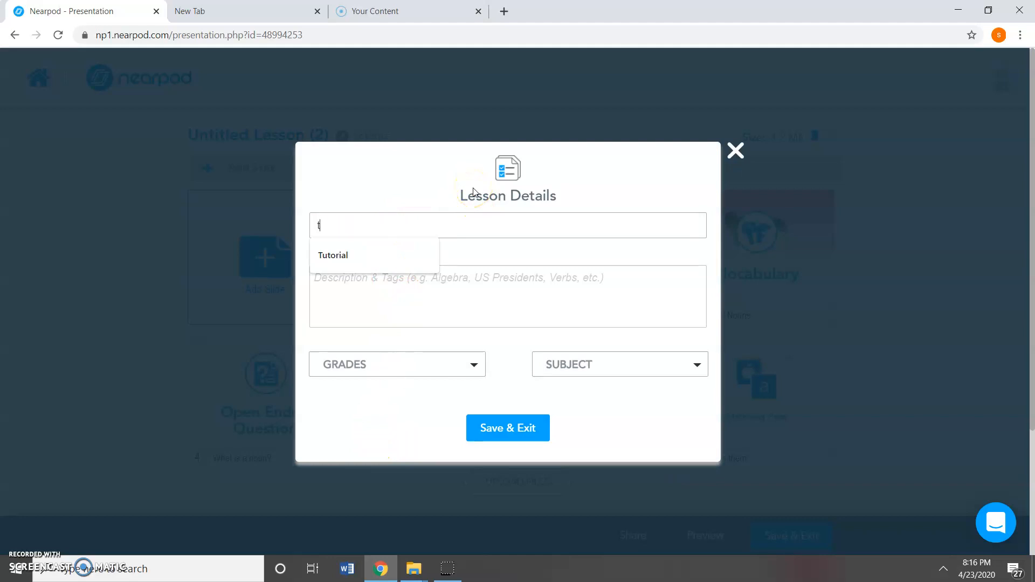
pyautogui.press('Down')
pyautogui.press('Return')
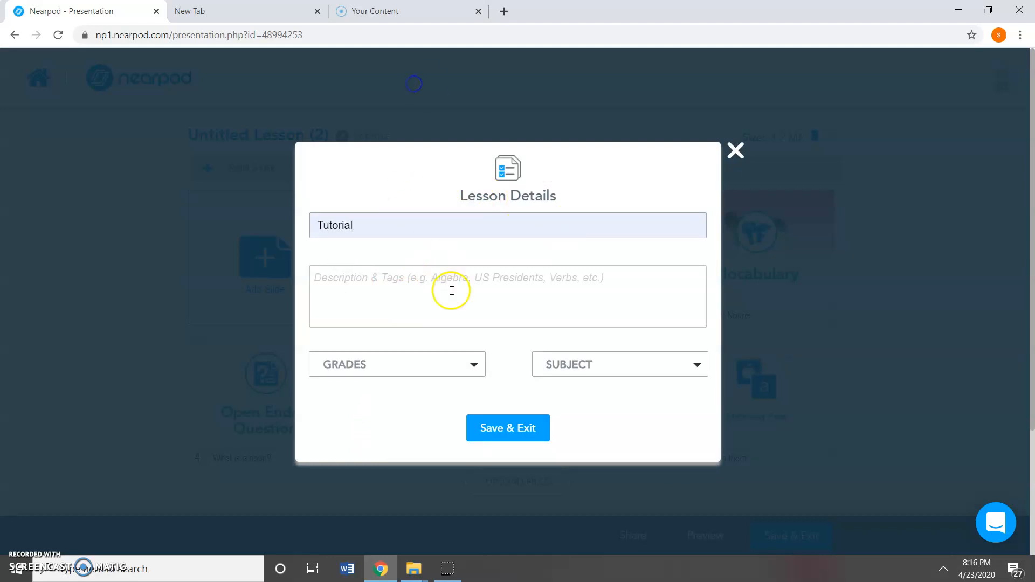
# Set both the grade and the subject of the lesson to Other
pyautogui.click(482, 366)
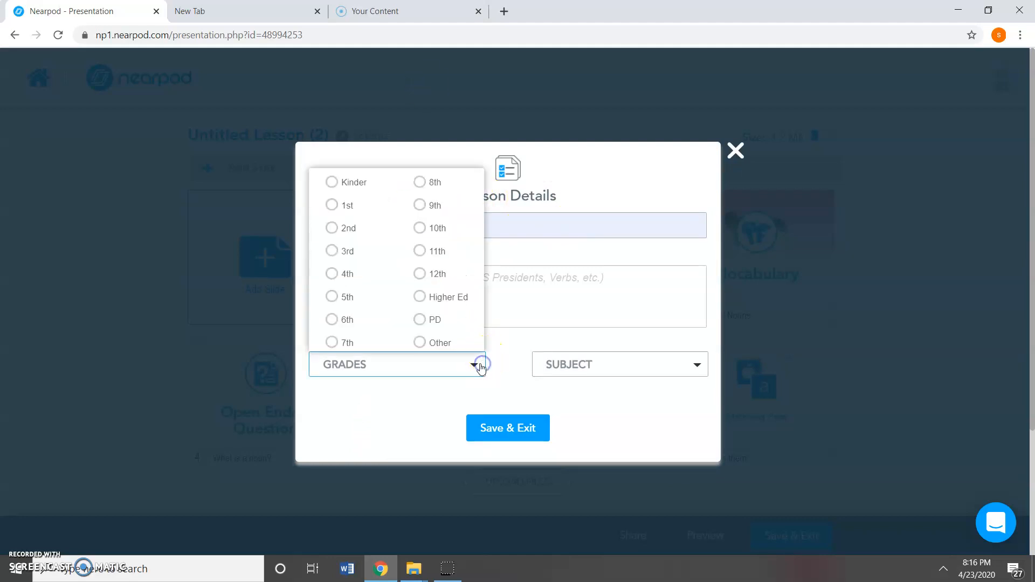
pyautogui.click(424, 343)
pyautogui.click(696, 364)
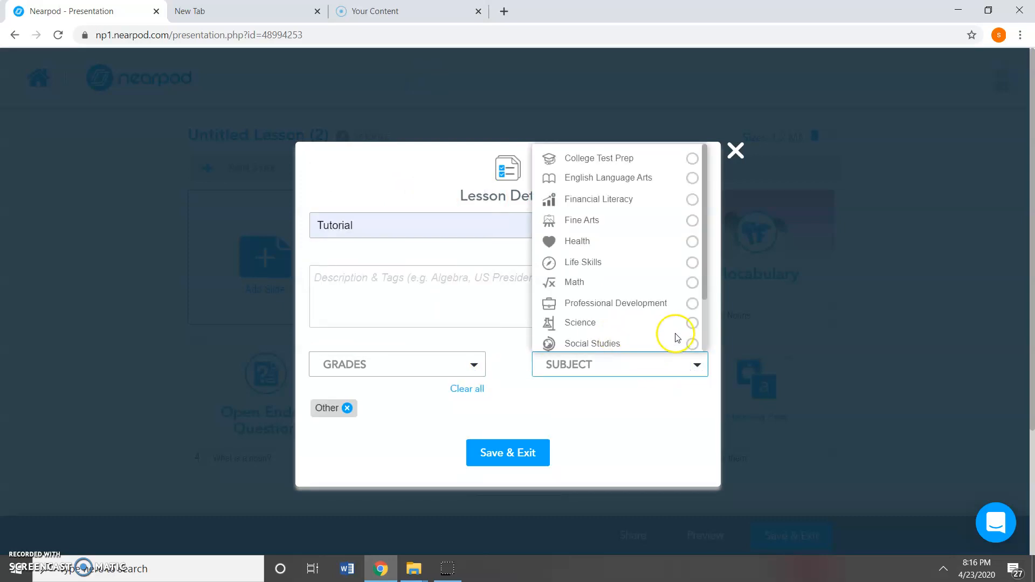
pyautogui.moveTo(703, 282); pyautogui.dragTo(705, 332)
pyautogui.click(569, 340)
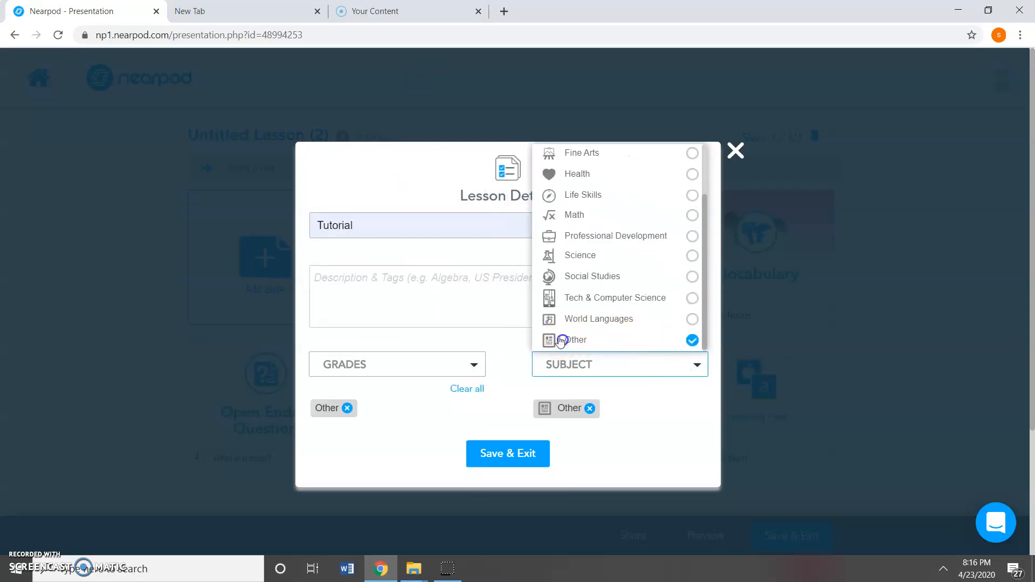
pyautogui.click(404, 278)
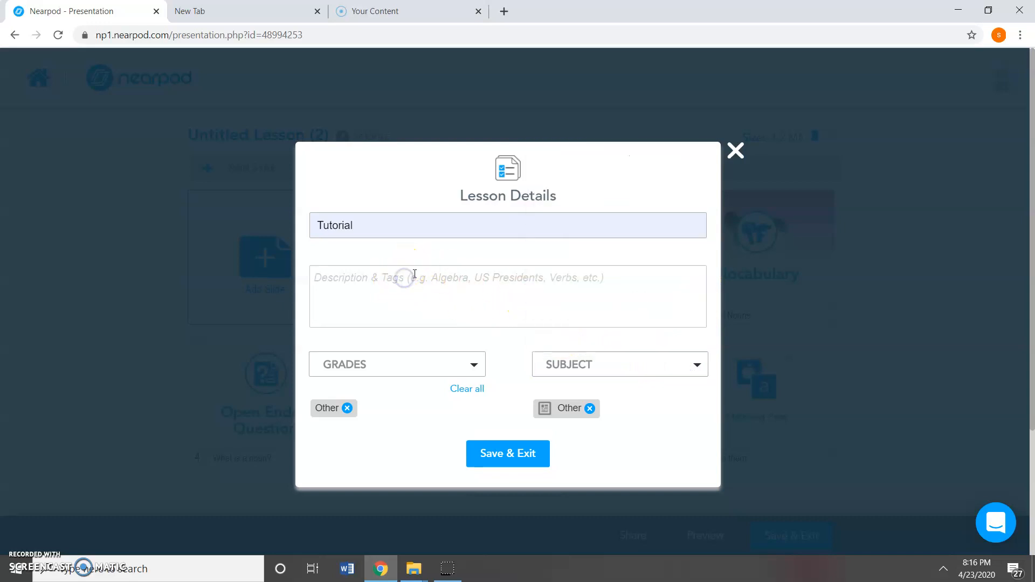
# Describe the lesson as "For Teachers", retitle it "Tutorial 01", and save and exit it
pyautogui.write('For Teachers')
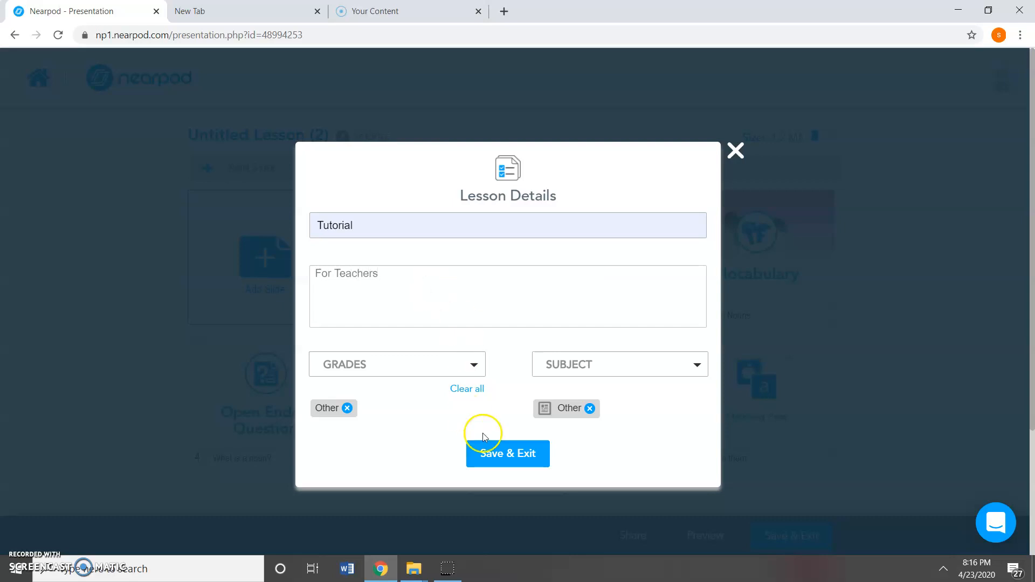
pyautogui.click(515, 456)
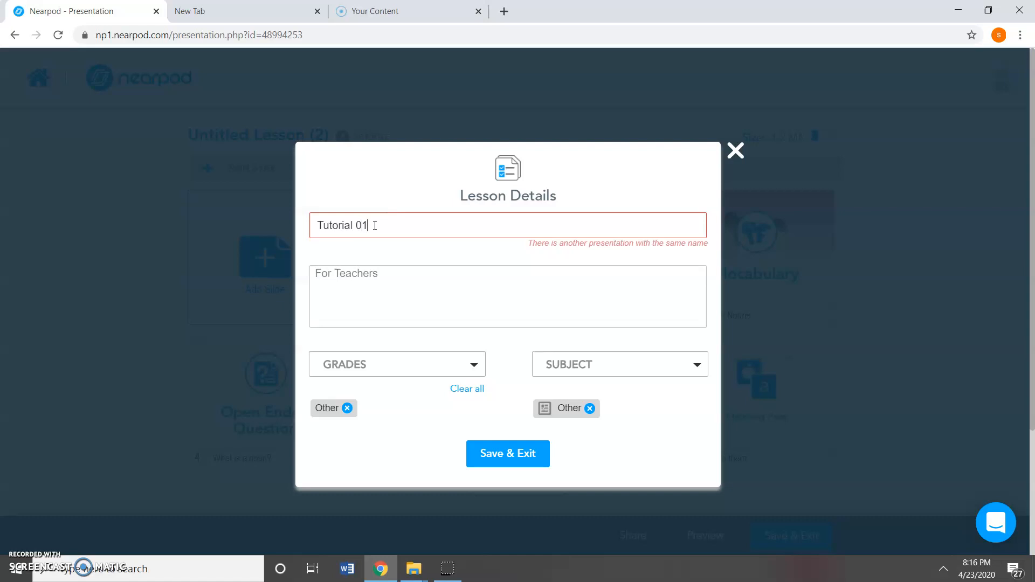
pyautogui.click(496, 452)
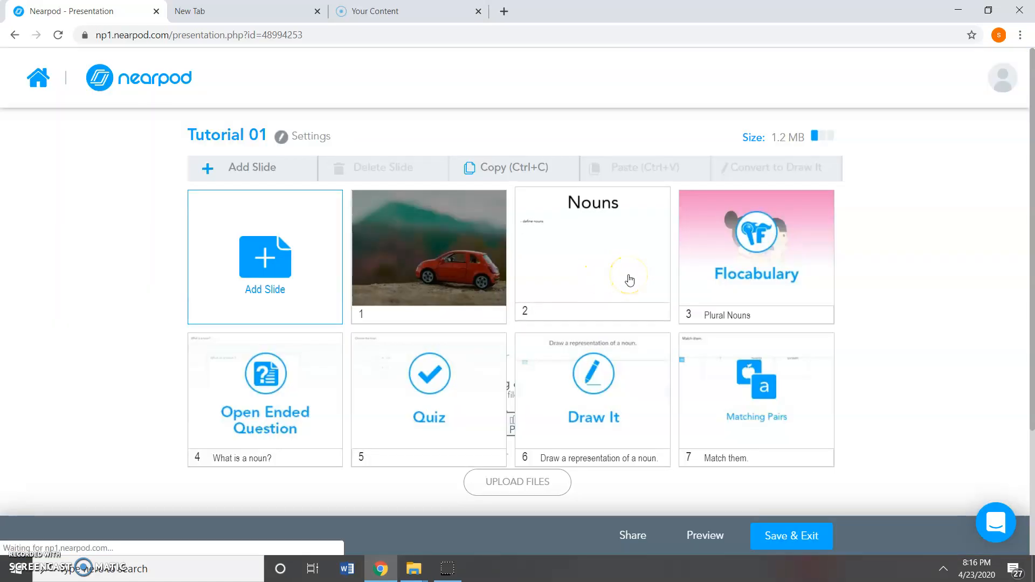
pyautogui.click(798, 537)
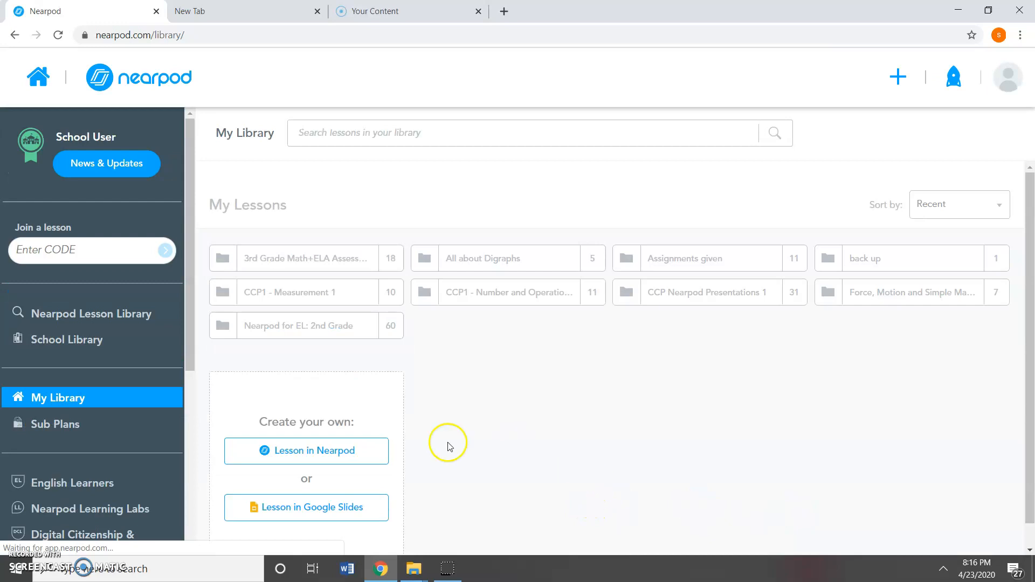
# Launch the Tutorial 01 lesson as a student-paced session from the library and copy its join code
pyautogui.moveTo(583, 412)
pyautogui.scroll(-1, 582, 405)
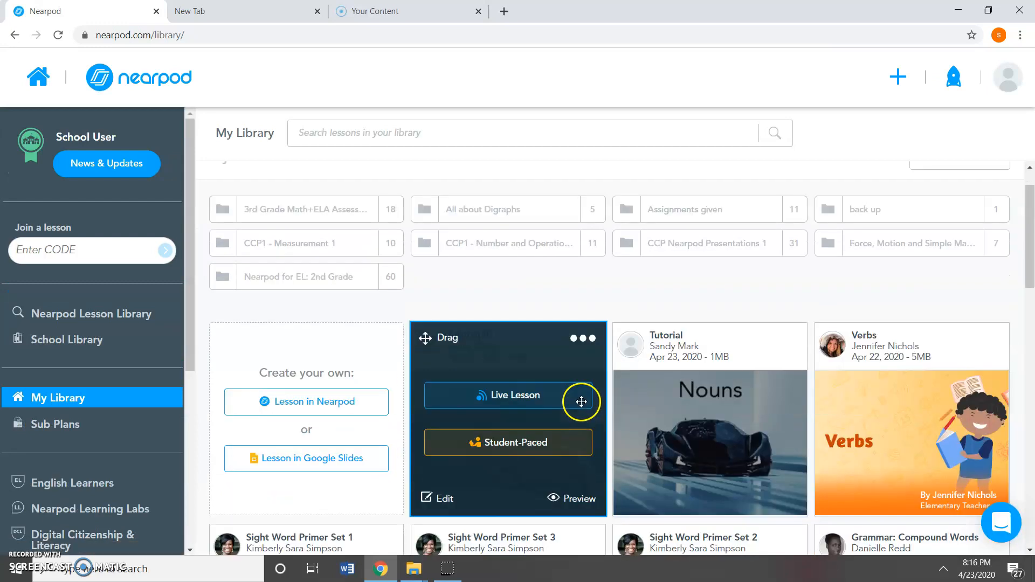
pyautogui.scroll(-2, 581, 401)
pyautogui.click(510, 358)
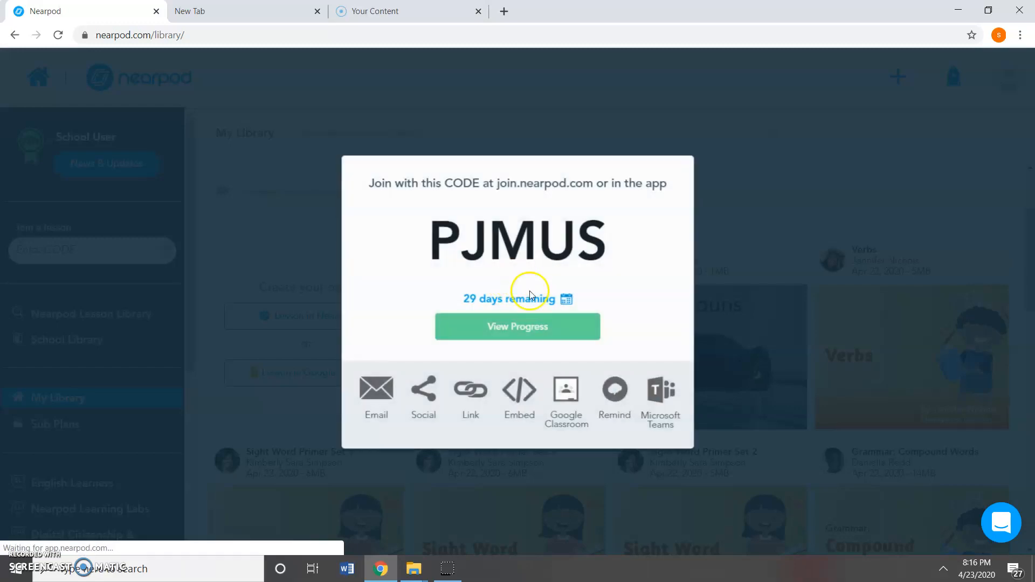
pyautogui.moveTo(605, 237); pyautogui.dragTo(427, 238)
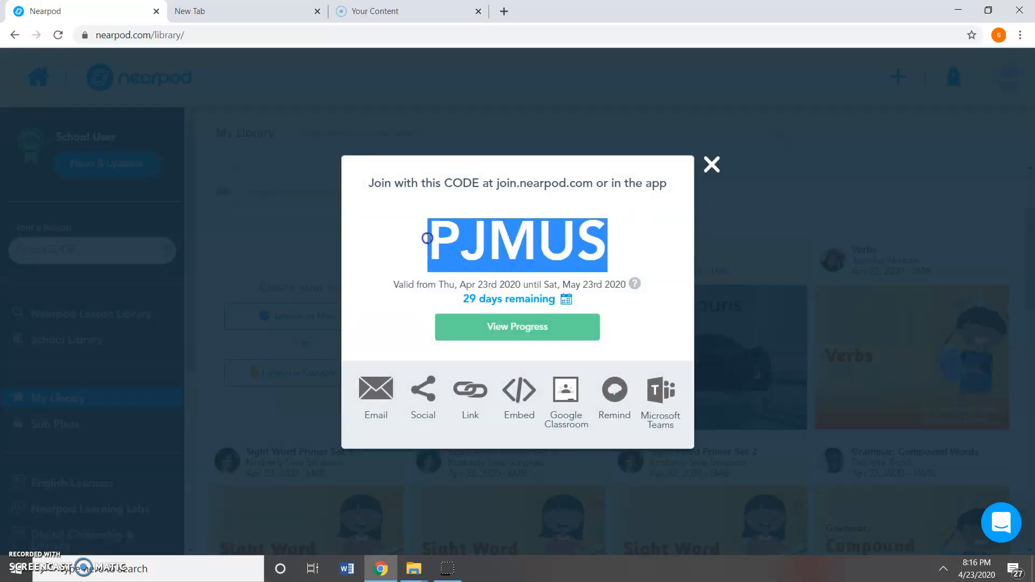
pyautogui.rightClick(450, 238)
pyautogui.click(480, 252)
pyautogui.click(709, 165)
# Join the lesson with the copied join code and continue past the welcome page to the first slide
pyautogui.click(57, 244)
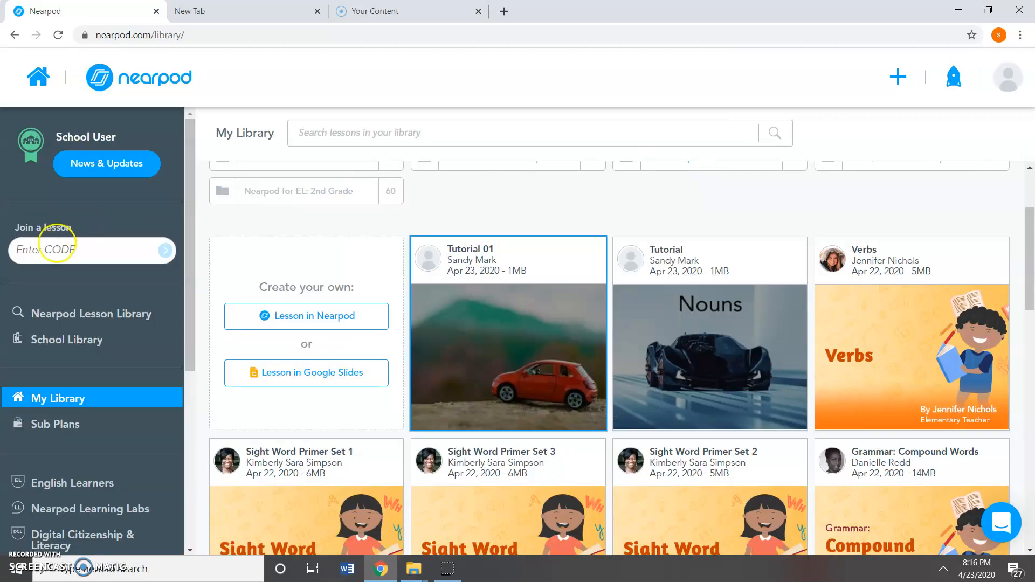
pyautogui.rightClick(24, 255)
pyautogui.click(55, 358)
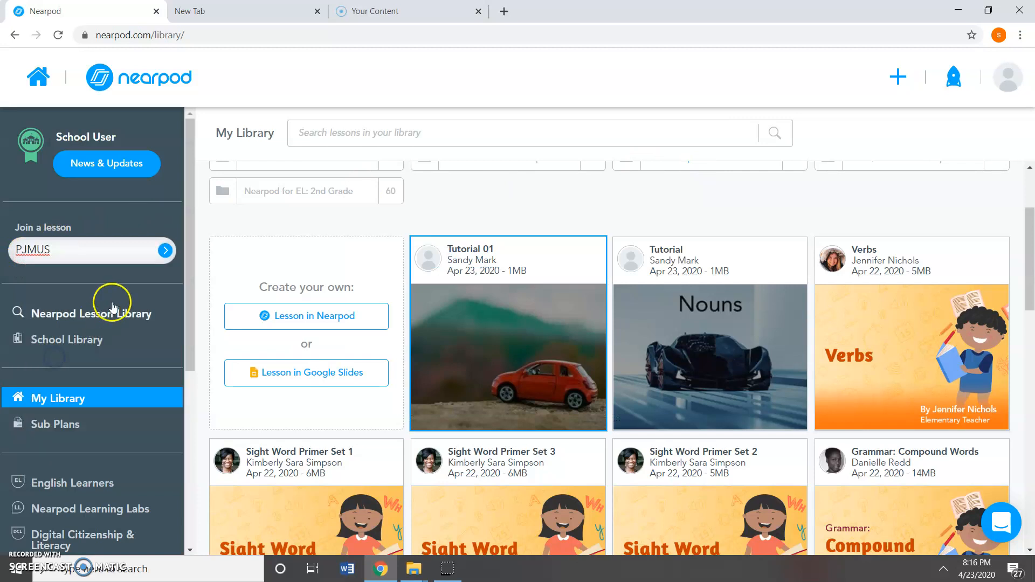
pyautogui.click(164, 252)
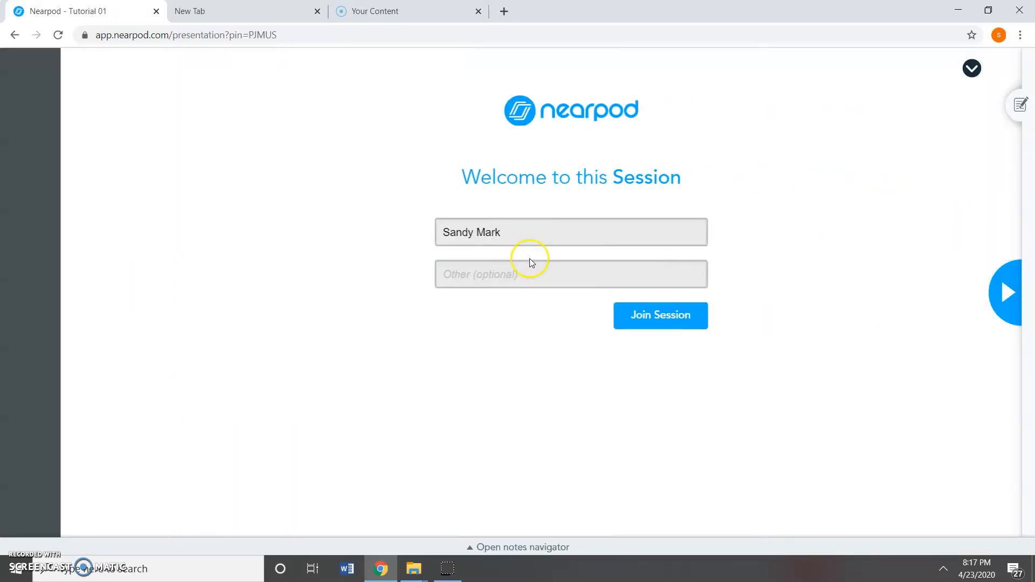
pyautogui.click(1003, 293)
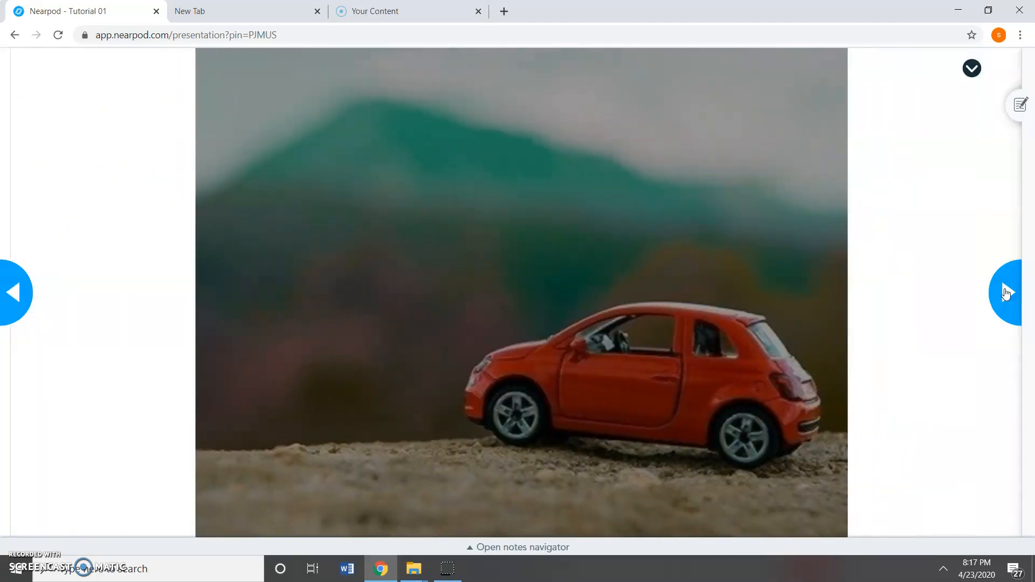
# Page through the Nouns slide and the Flocabulary video, and return to the open-ended question before the quiz
pyautogui.click(1006, 293)
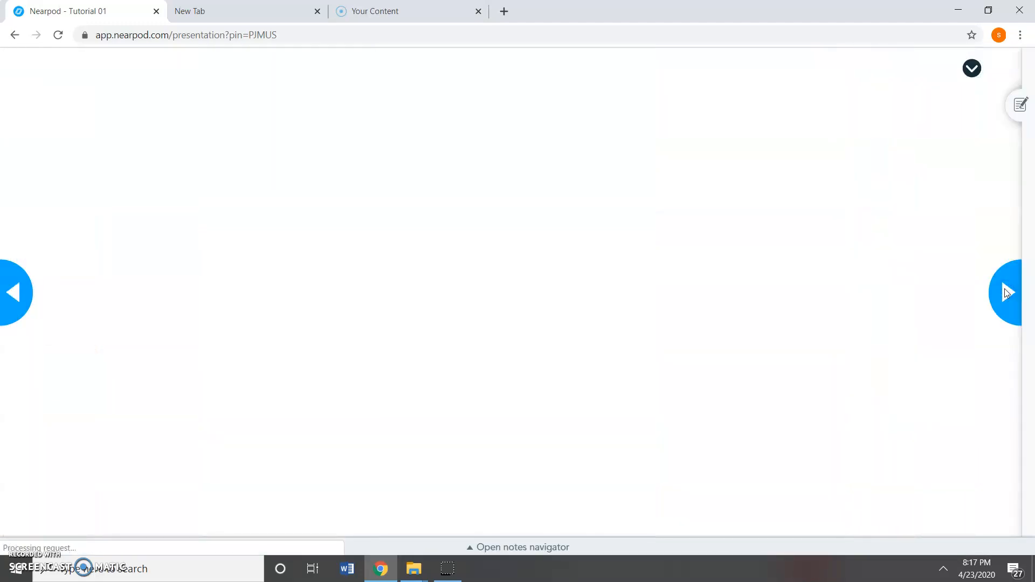
pyautogui.click(1006, 293)
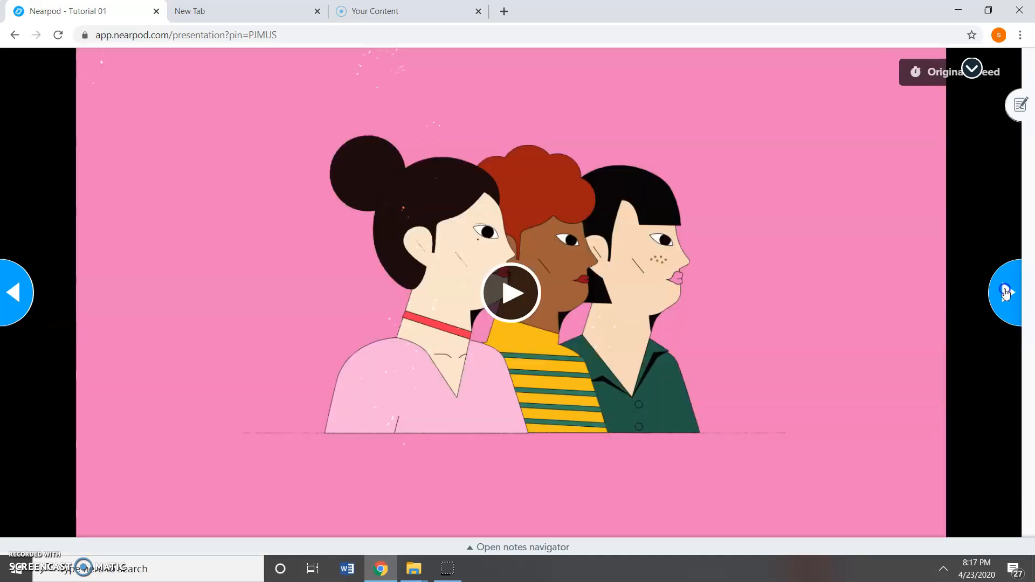
pyautogui.click(1005, 292)
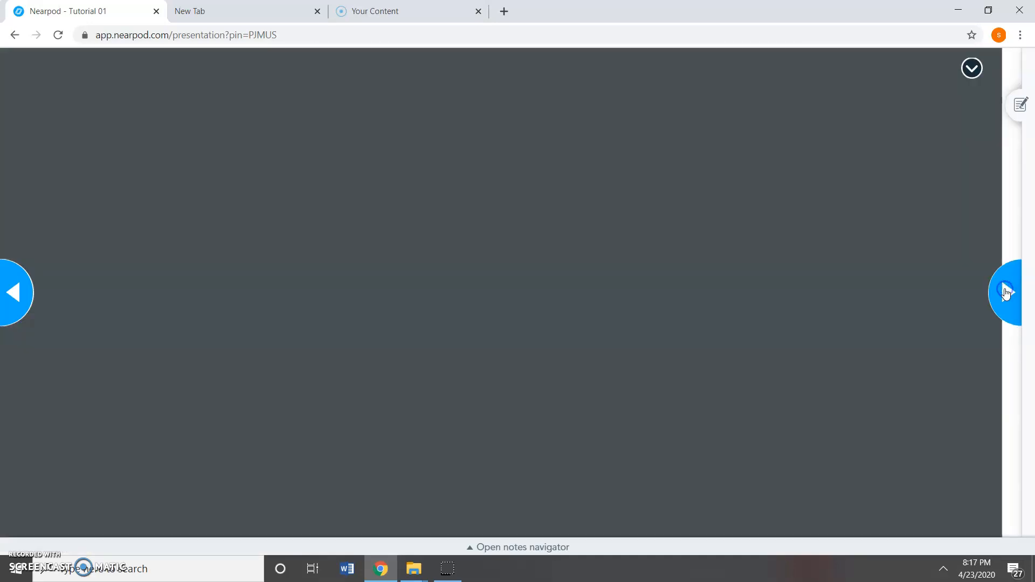
pyautogui.click(1005, 292)
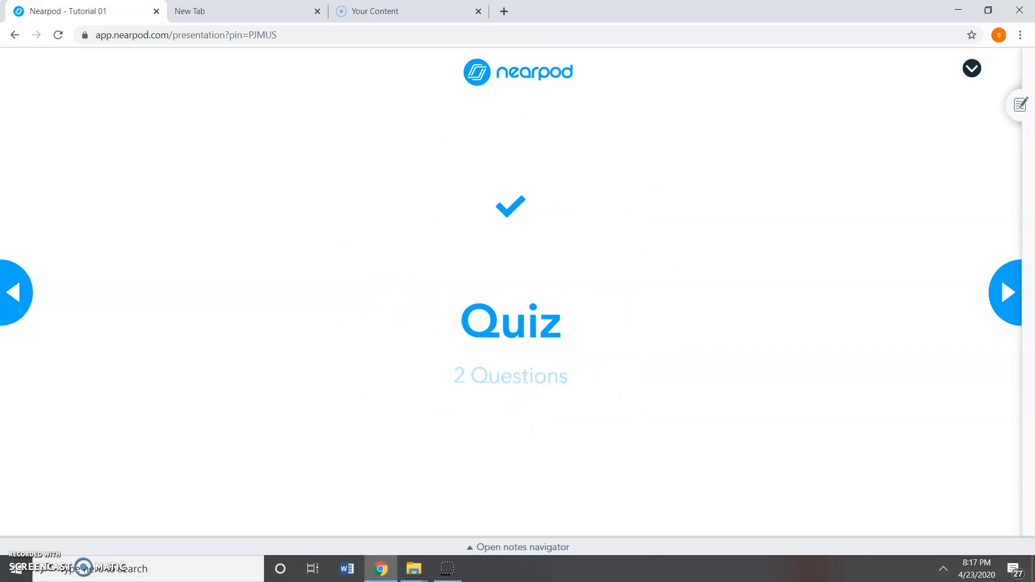
pyautogui.click(5, 311)
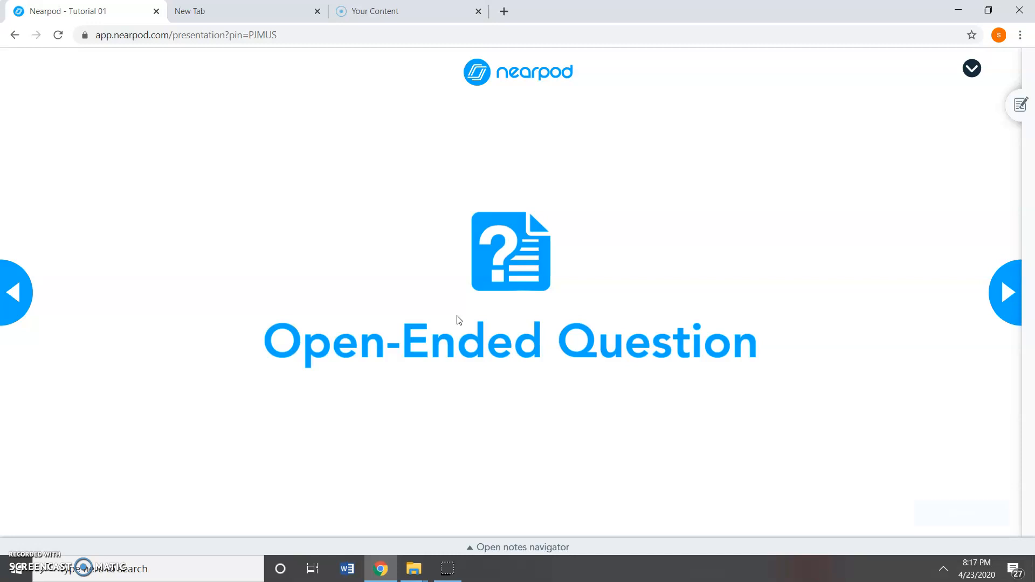
# Answer "What is a noun?" with the filler text "tyjdrjhyfdjtudgujudt" and continue to the quiz
pyautogui.click(377, 310)
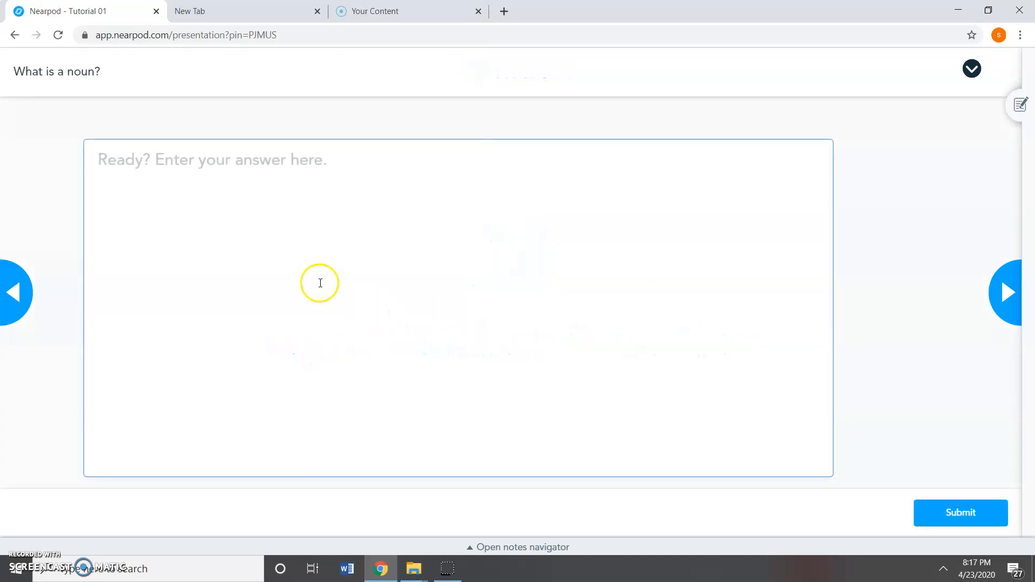
pyautogui.click(175, 171)
pyautogui.write('tyjdrjhyfdjtudgujudt')
pyautogui.click(1010, 301)
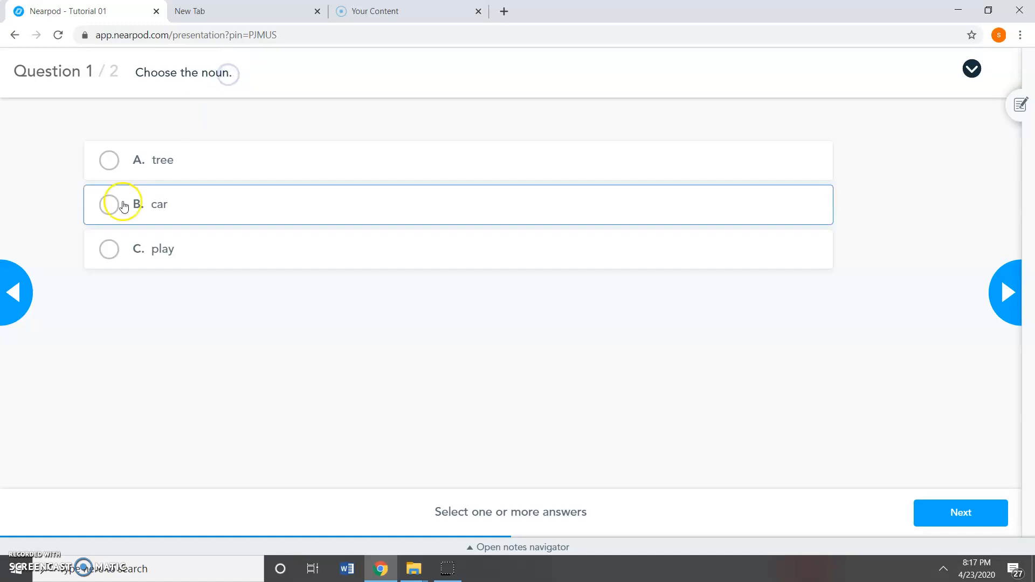
# Answer the quiz with tree and car as nouns and pen as the plural, and review the quiz results
pyautogui.click(108, 205)
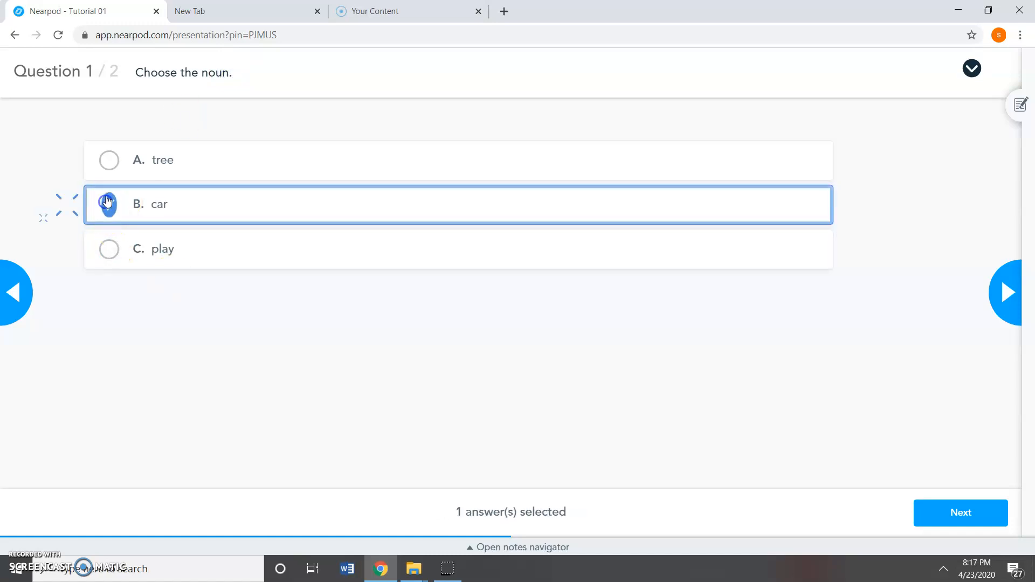
pyautogui.click(108, 160)
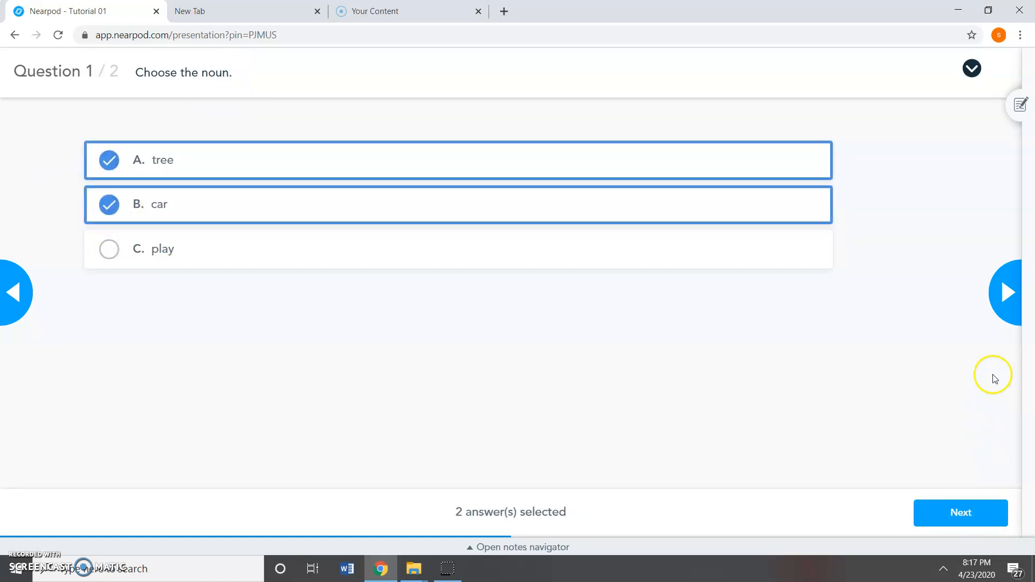
pyautogui.click(961, 513)
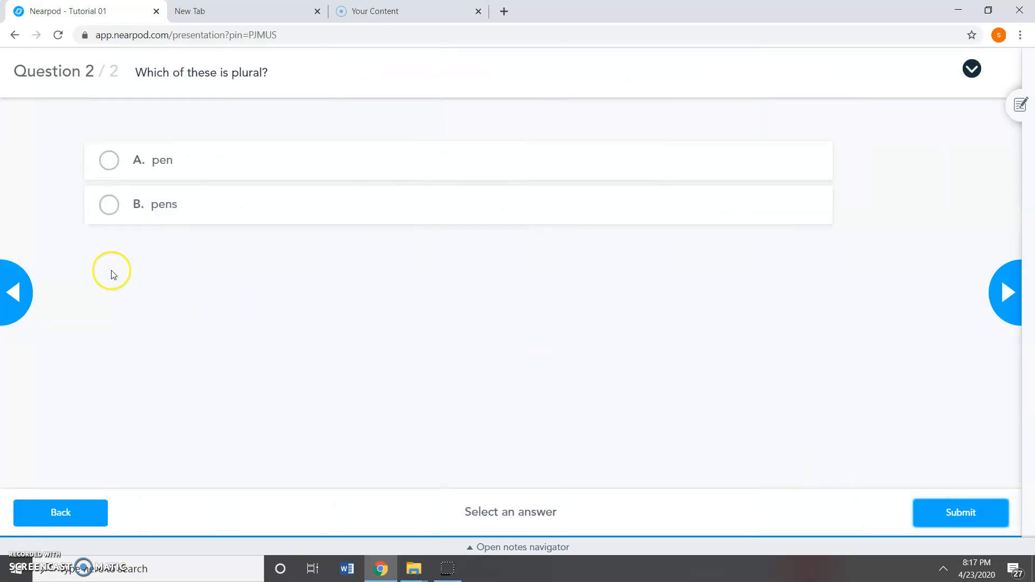
pyautogui.click(114, 163)
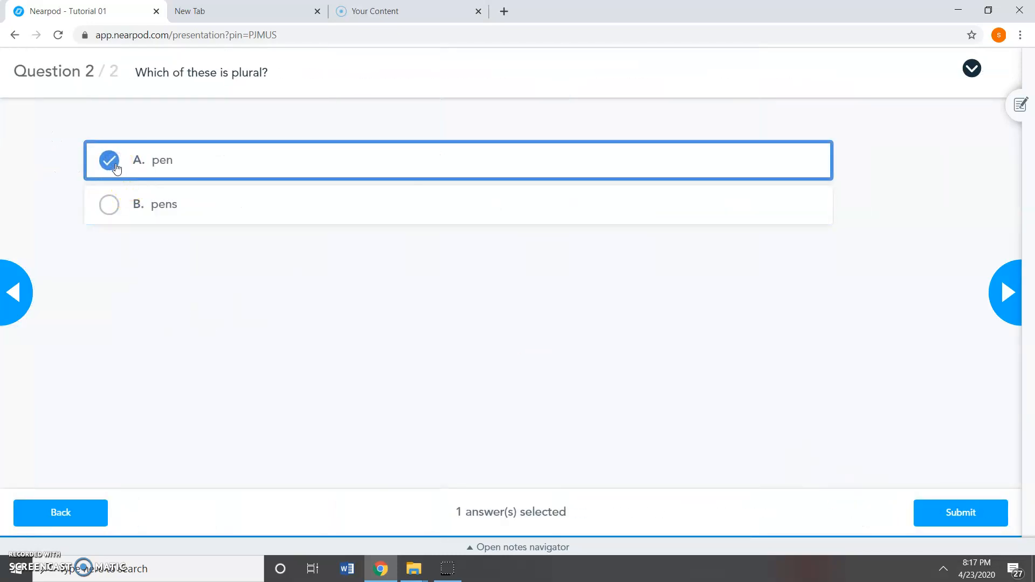
pyautogui.click(1005, 285)
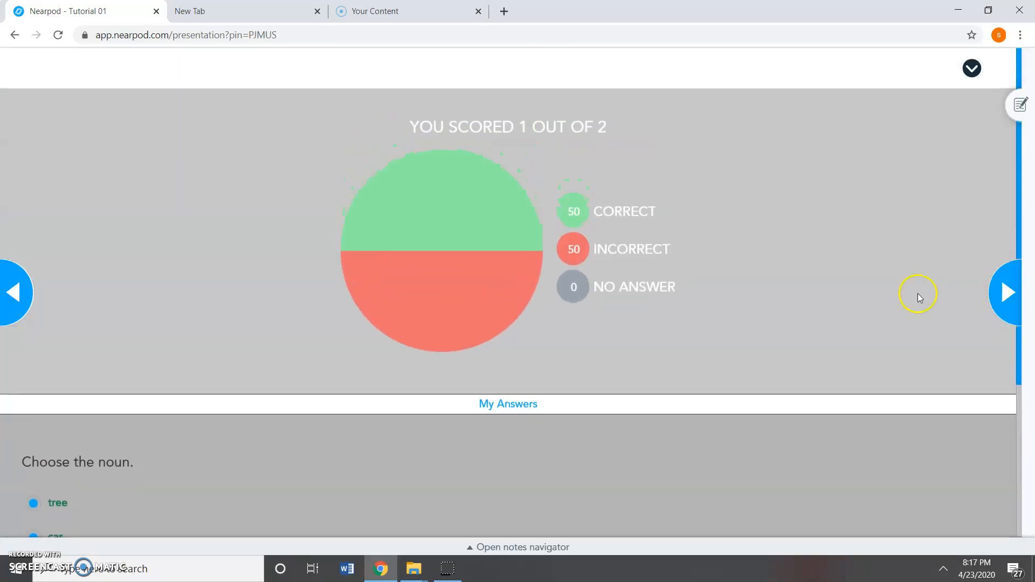
pyautogui.scroll(-4, 296, 384)
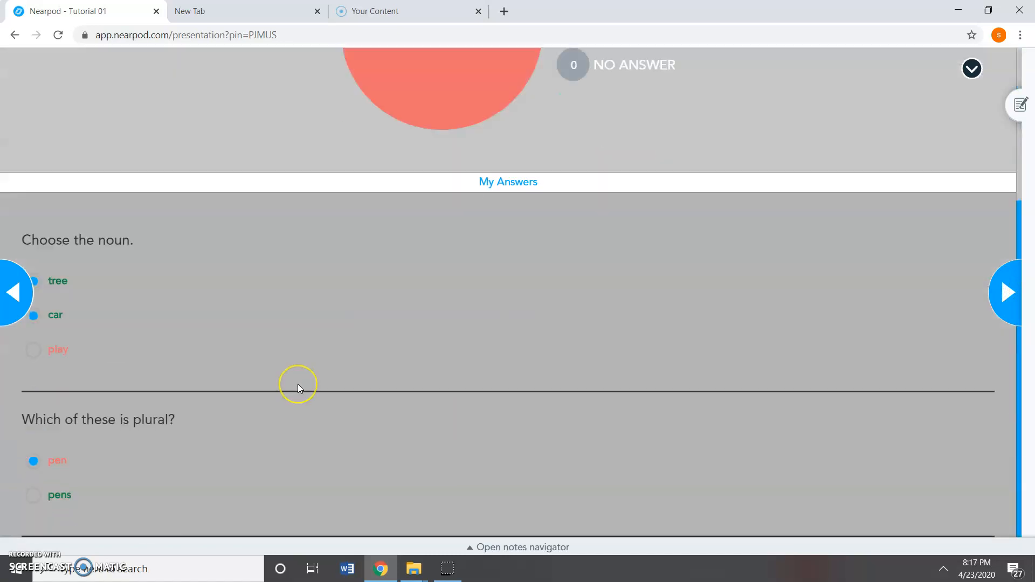
pyautogui.scroll(4, 298, 383)
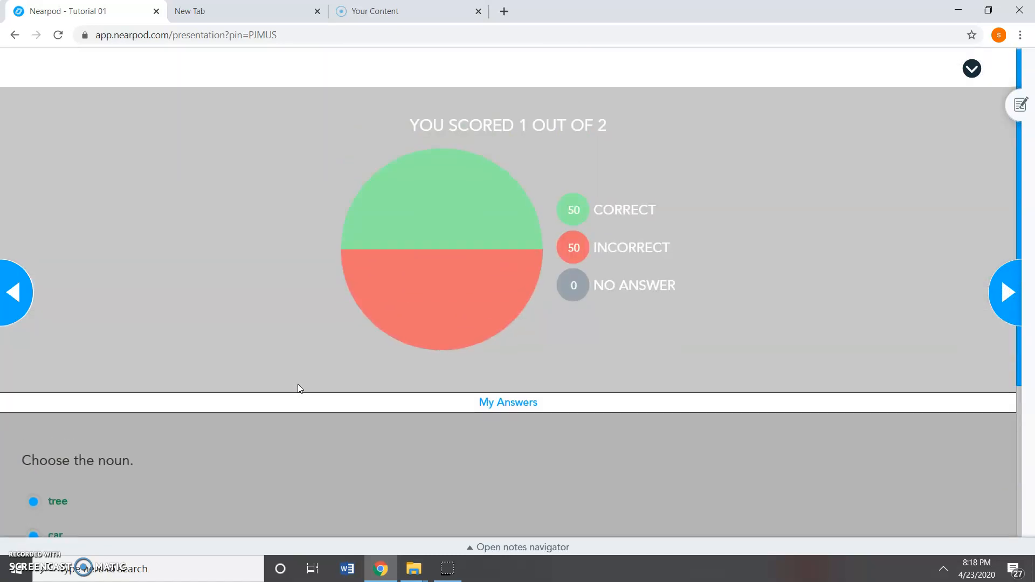
# Draw a rough freehand blue tree with a trunk and crown in the Draw It activity and submit it
pyautogui.click(1002, 308)
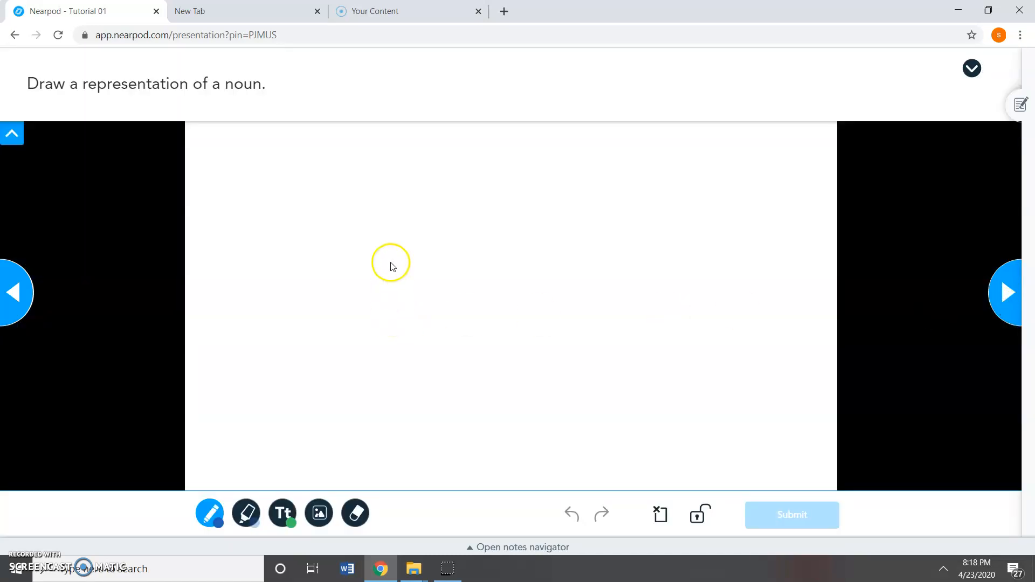
pyautogui.moveTo(392, 266); pyautogui.dragTo(410, 371)
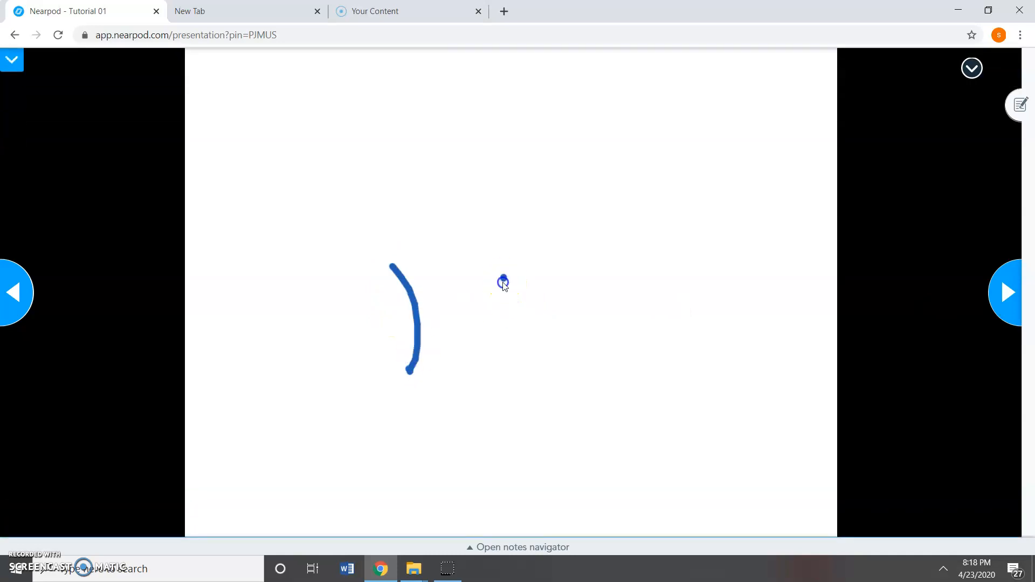
pyautogui.moveTo(504, 276); pyautogui.dragTo(588, 373)
pyautogui.moveTo(375, 330)
pyautogui.mouseDown()
pyautogui.moveTo(284, 286)
pyautogui.moveTo(462, 138)
pyautogui.moveTo(616, 250)
pyautogui.moveTo(552, 289)
pyautogui.mouseUp()
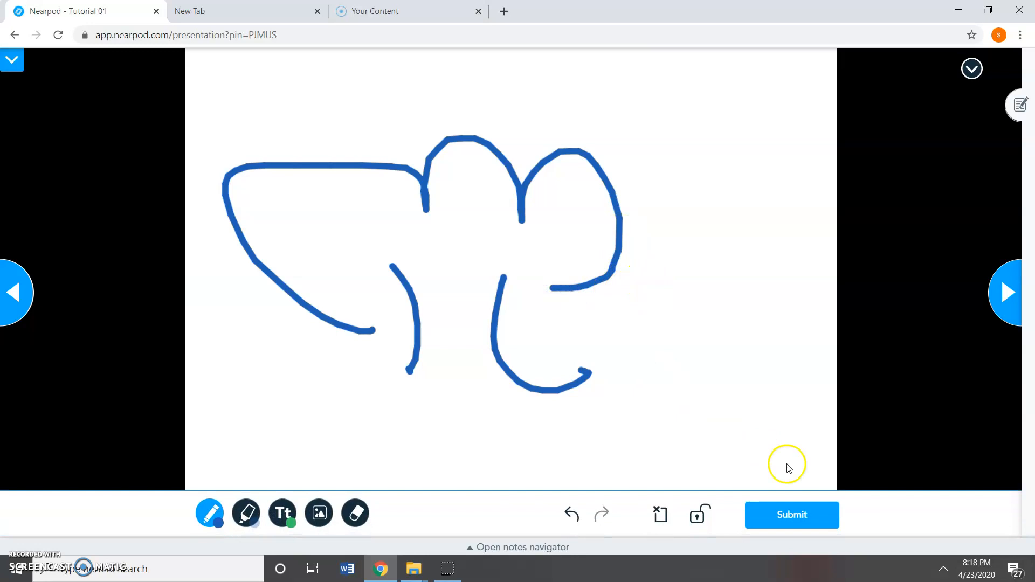
pyautogui.click(792, 522)
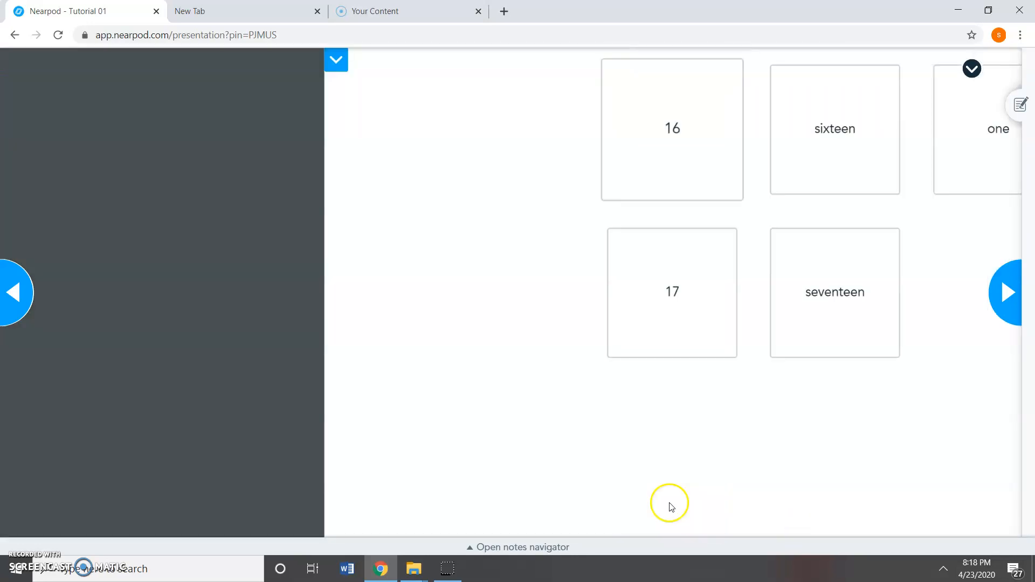
# Match the 17 card with seventeen and the 1 card with one in the matching pairs activity
pyautogui.click(469, 285)
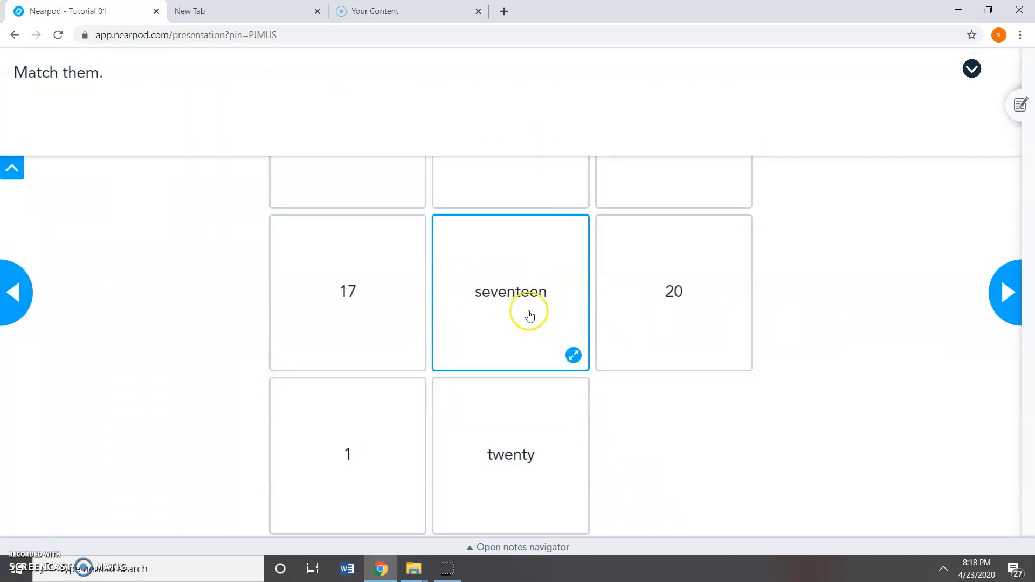
pyautogui.click(408, 294)
pyautogui.click(376, 428)
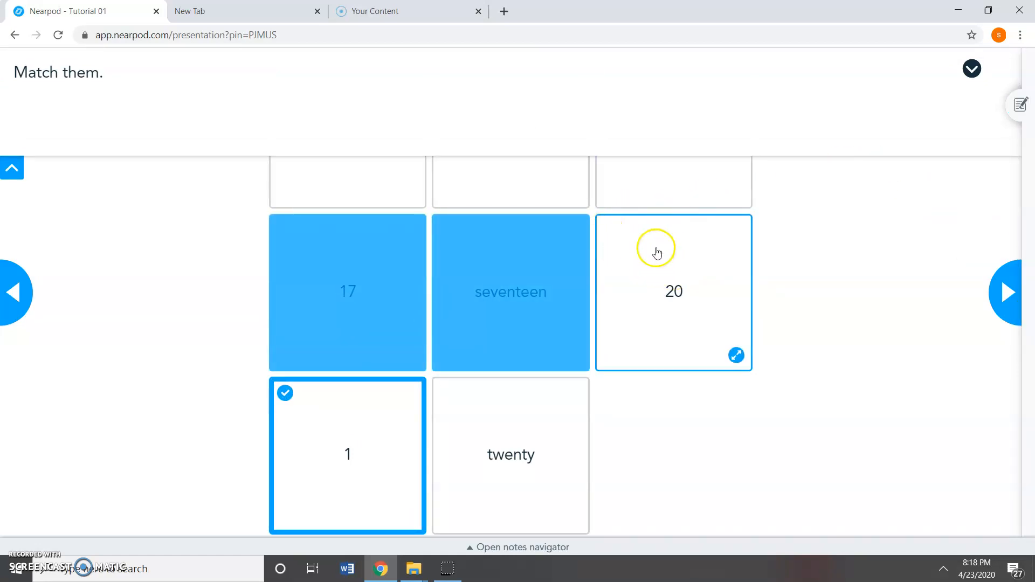
pyautogui.click(972, 70)
pyautogui.click(795, 173)
pyautogui.click(715, 180)
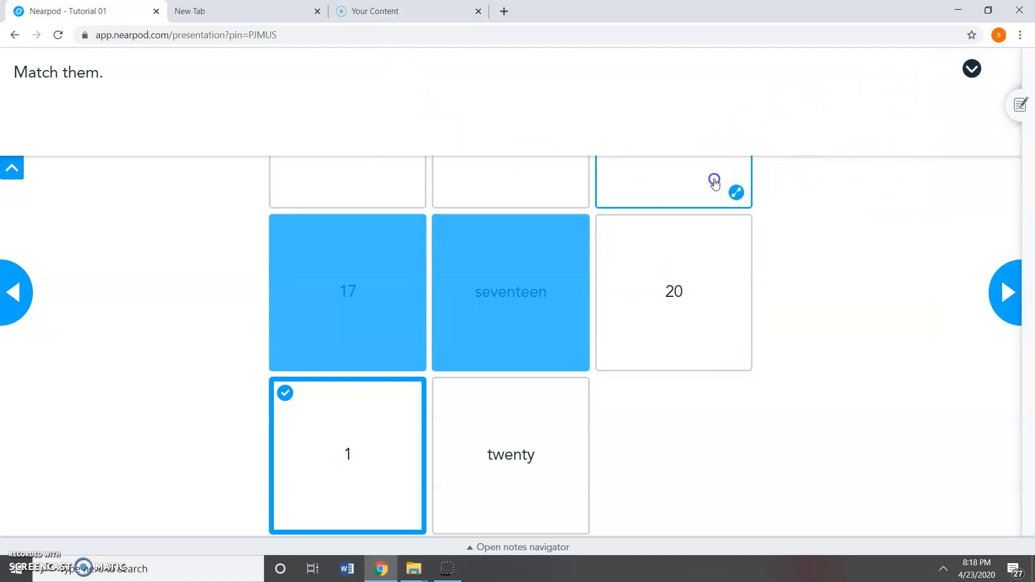
# Try to pair the 20 card with other word cards, and advance to the end of the lesson
pyautogui.click(647, 286)
pyautogui.click(500, 181)
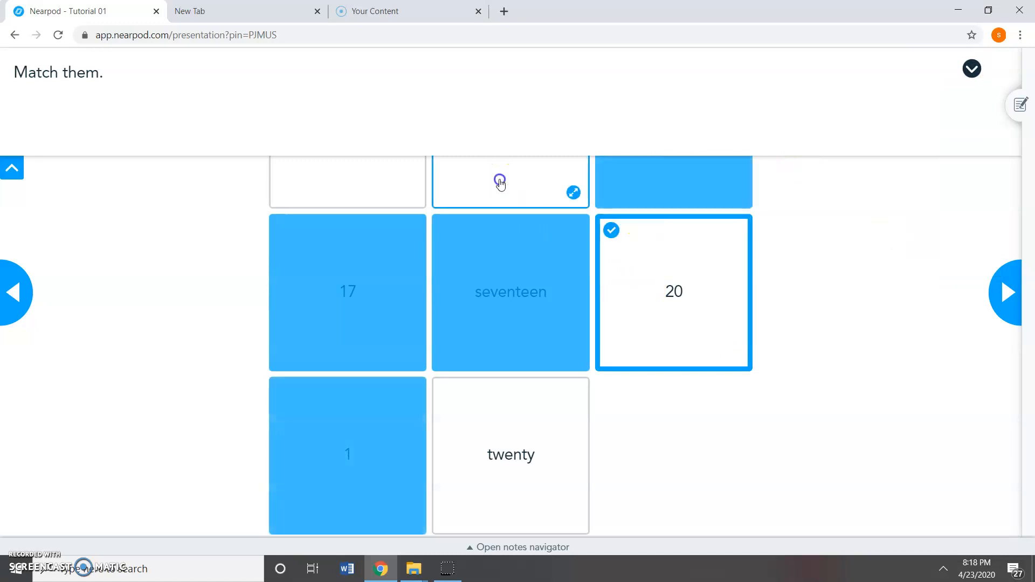
pyautogui.click(480, 436)
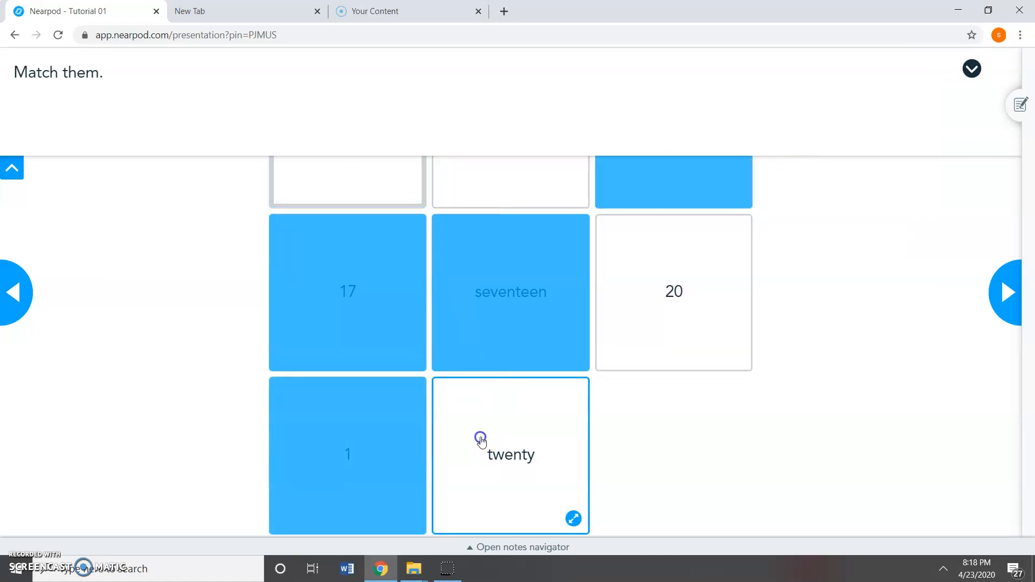
pyautogui.click(1006, 294)
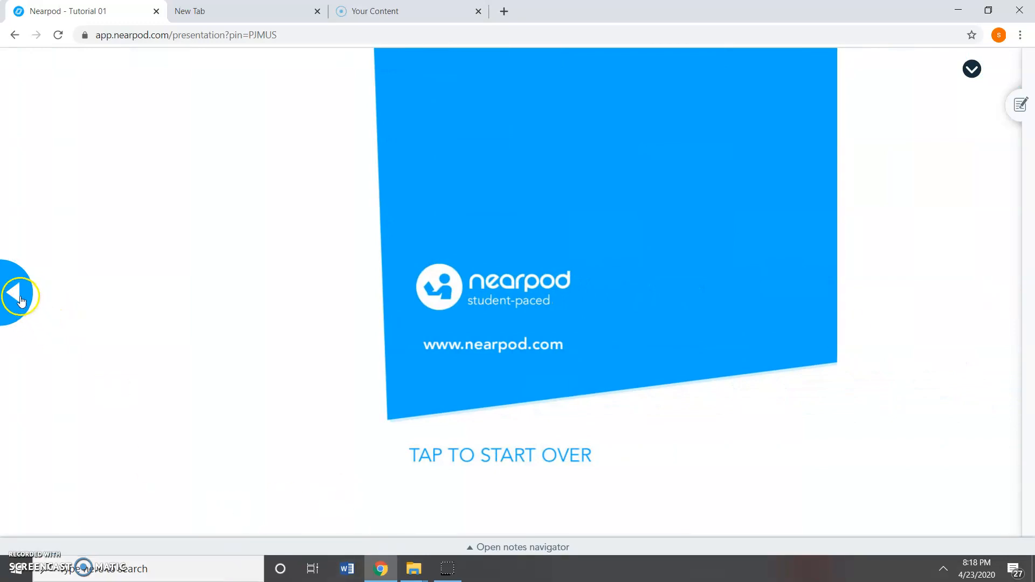
# Return to My Library and open the student progress for the lesson's active student-paced session launched on Apr 23
pyautogui.click(15, 36)
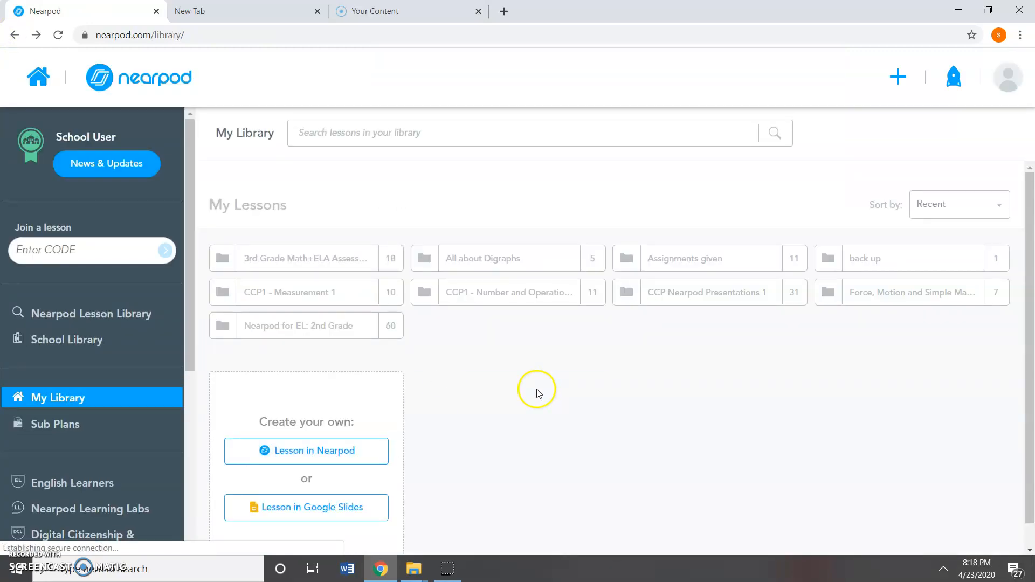
pyautogui.scroll(-3, 525, 410)
pyautogui.click(517, 352)
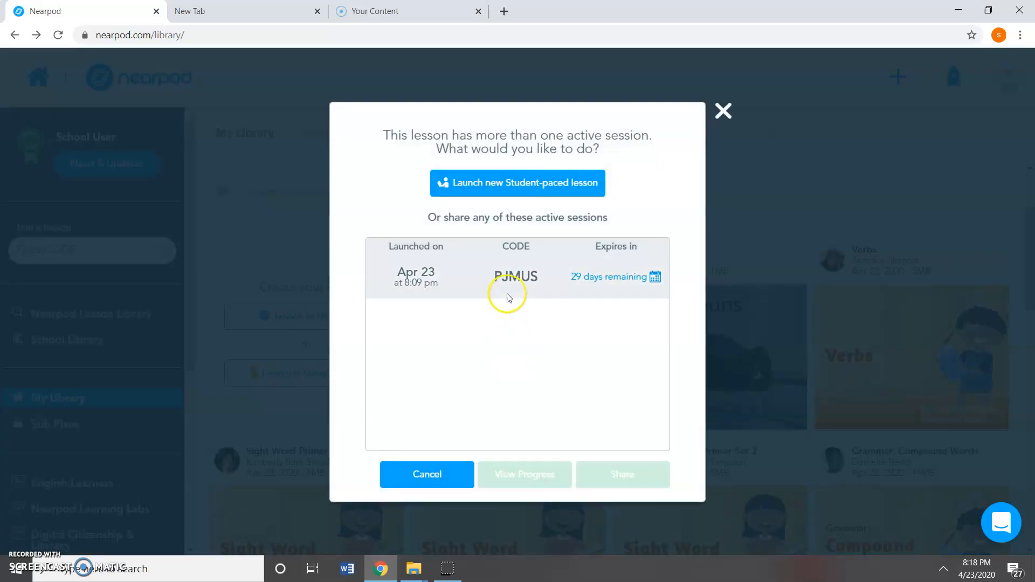
pyautogui.click(500, 280)
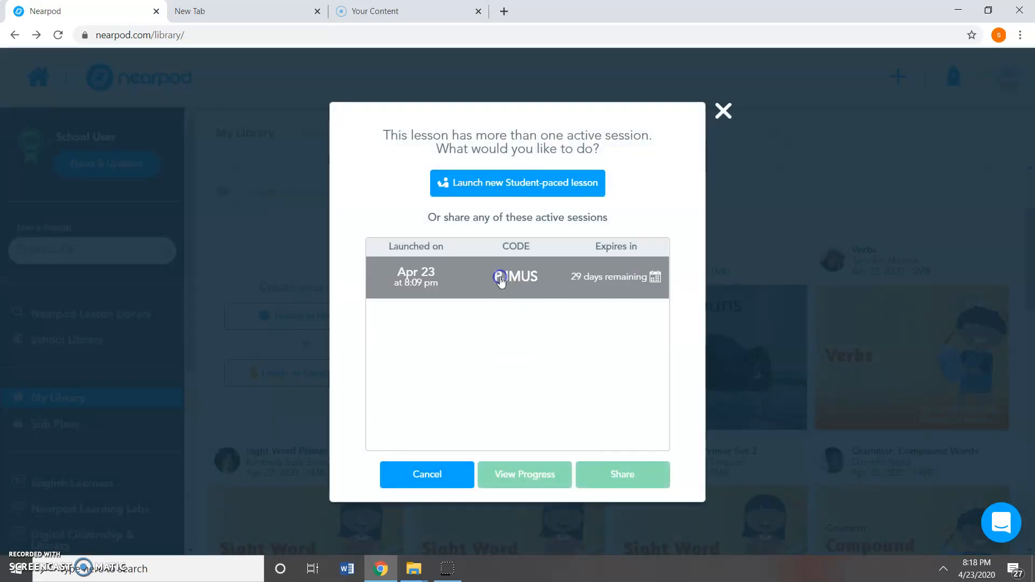
pyautogui.click(532, 478)
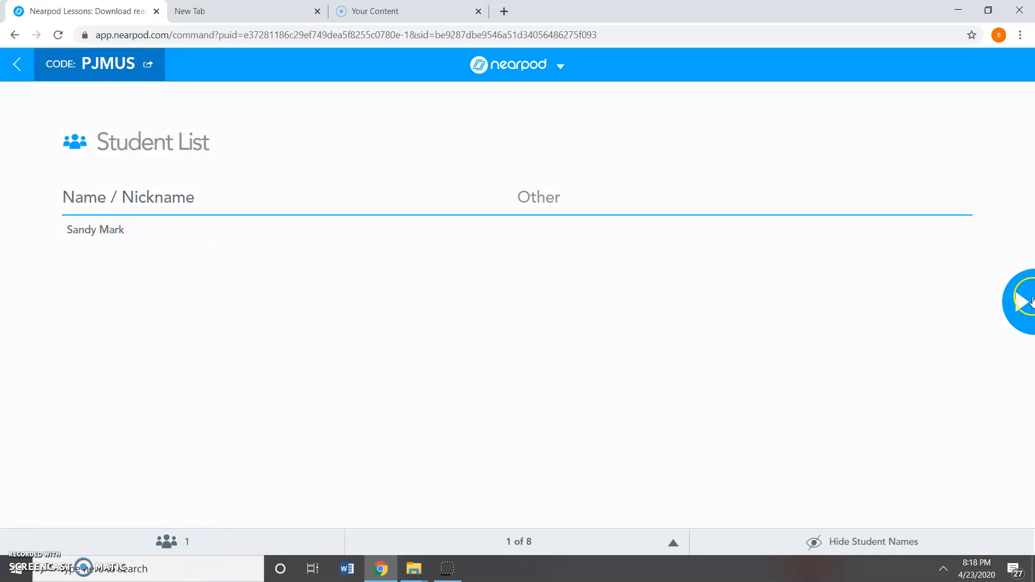
# Advance through the session report to the quiz results and review the student's detailed answers to questions 2 and 1
pyautogui.click(1031, 301)
pyautogui.click(1031, 301)
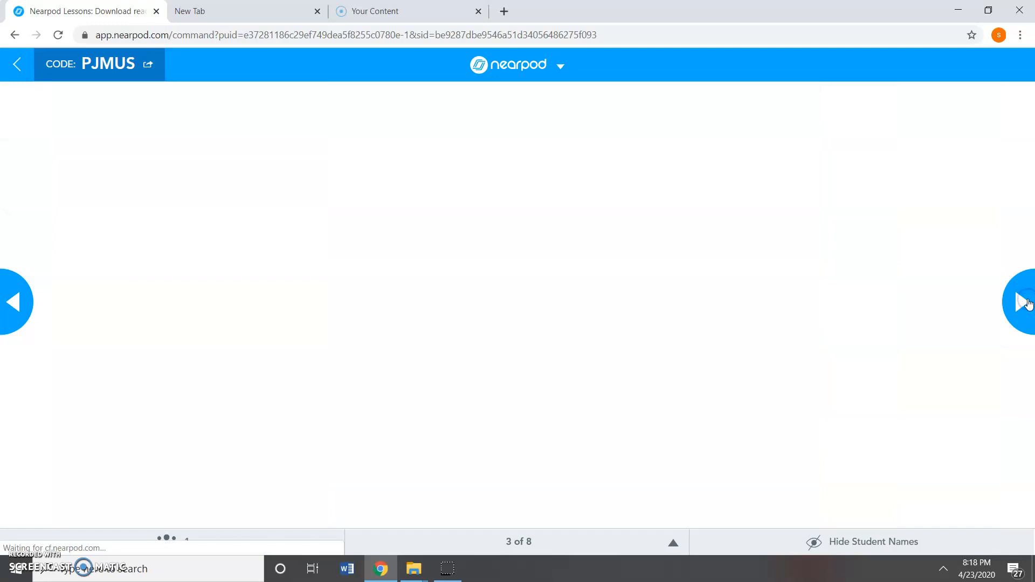
pyautogui.click(1029, 304)
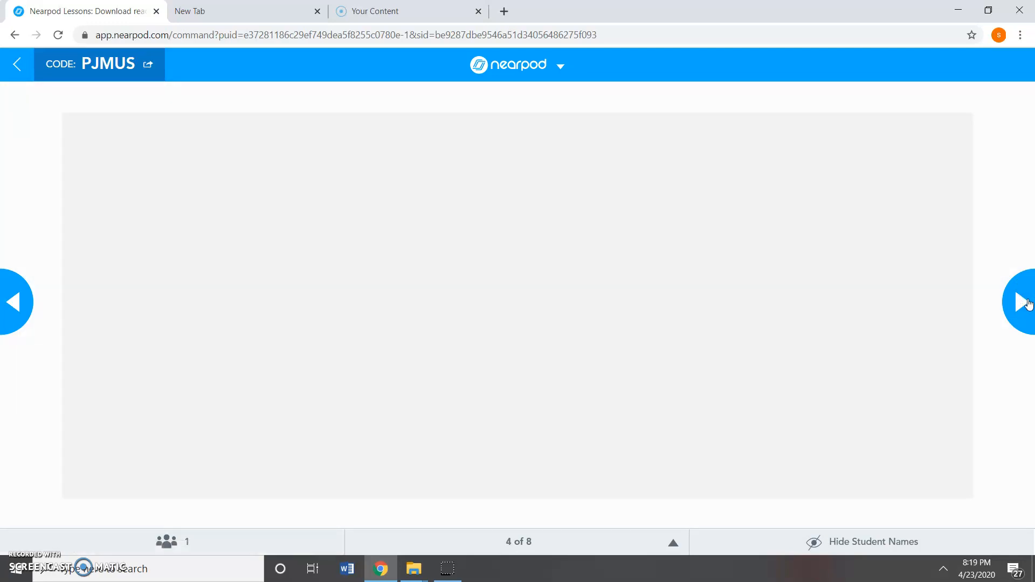
pyautogui.click(1029, 304)
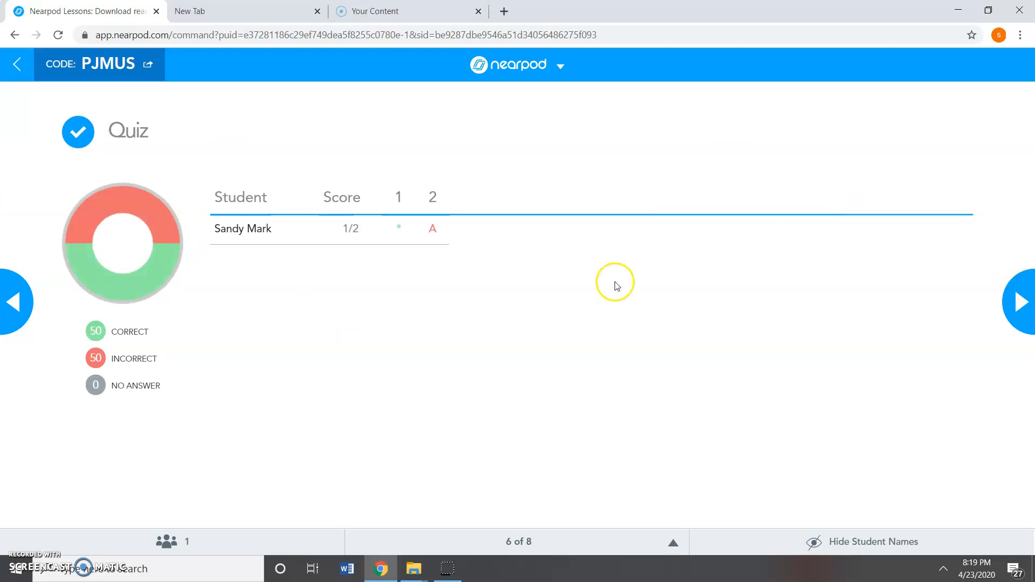
pyautogui.click(430, 229)
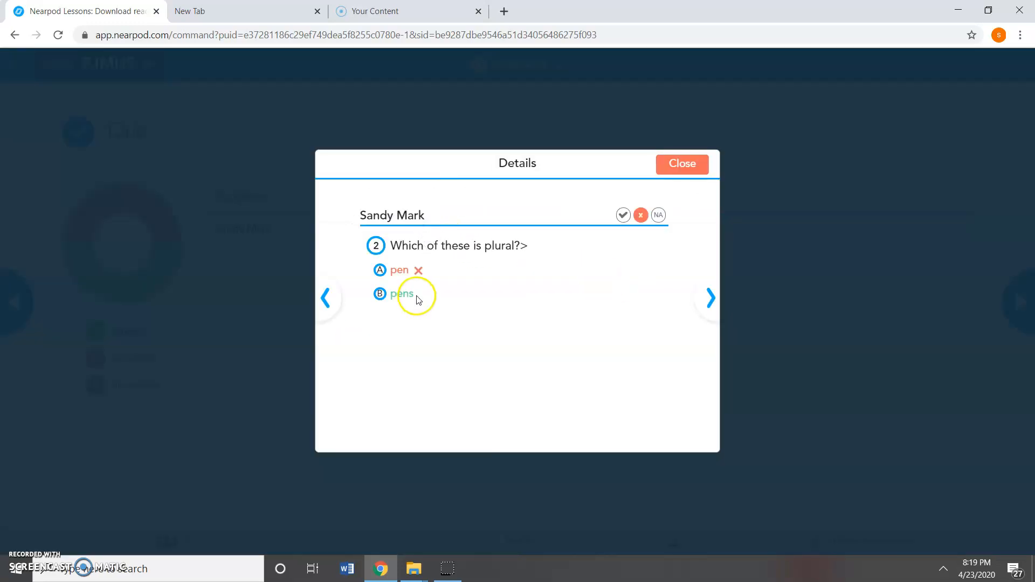
pyautogui.click(669, 168)
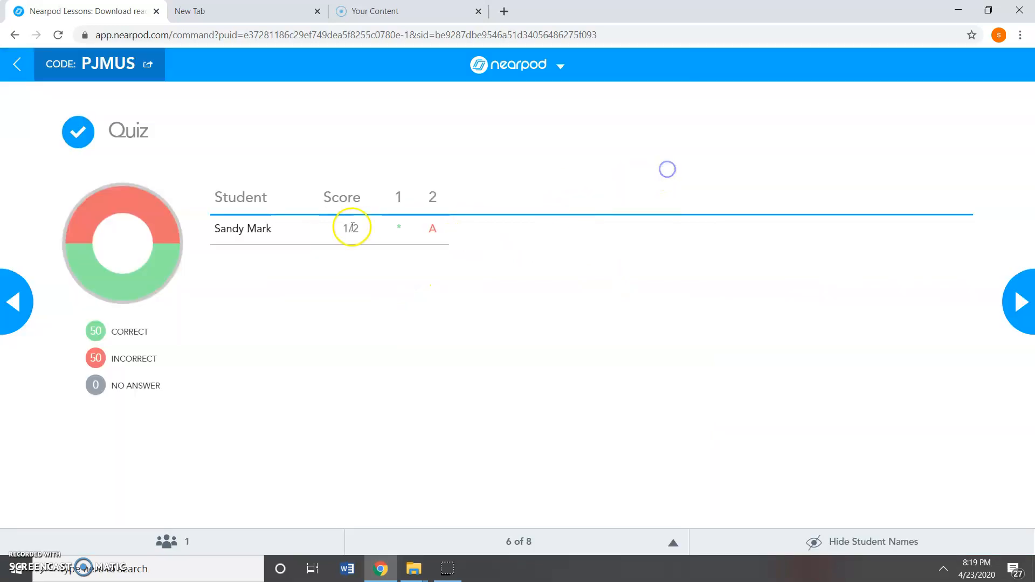
pyautogui.click(401, 229)
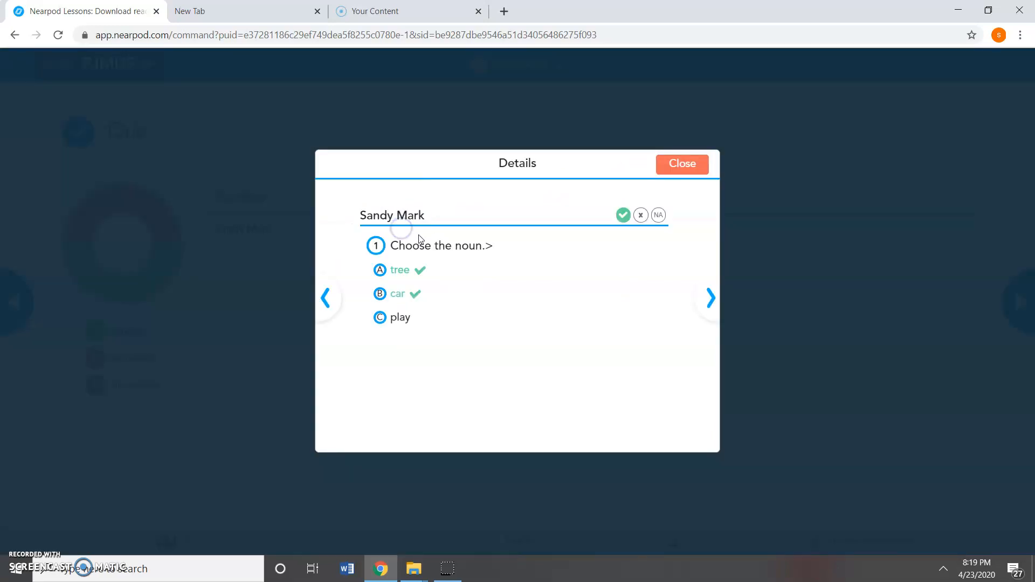
pyautogui.click(668, 165)
# View the student's submitted drawing for the "Draw a representation of a noun." activity at full size, and close it
pyautogui.click(1025, 304)
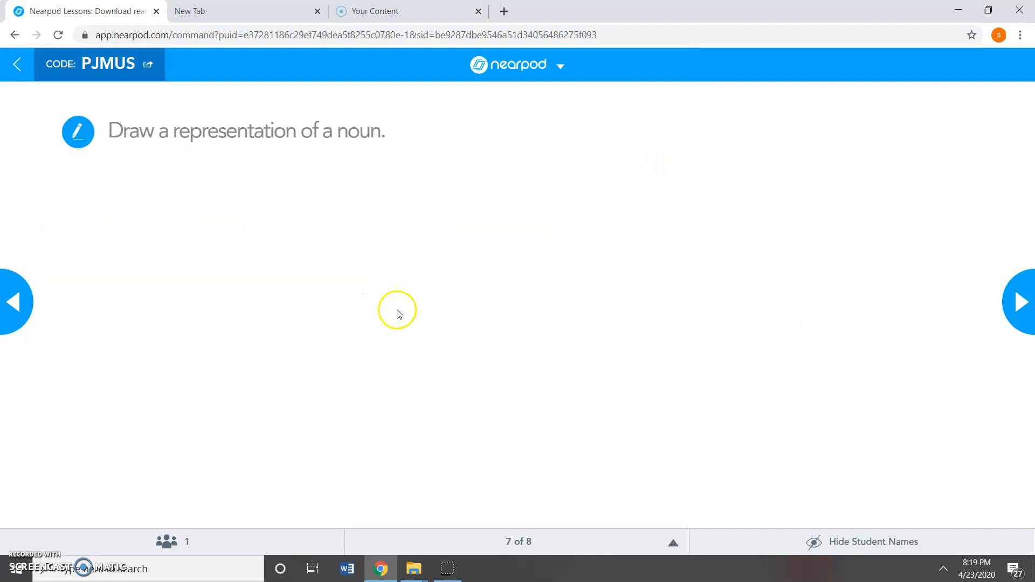
pyautogui.click(455, 329)
pyautogui.click(501, 293)
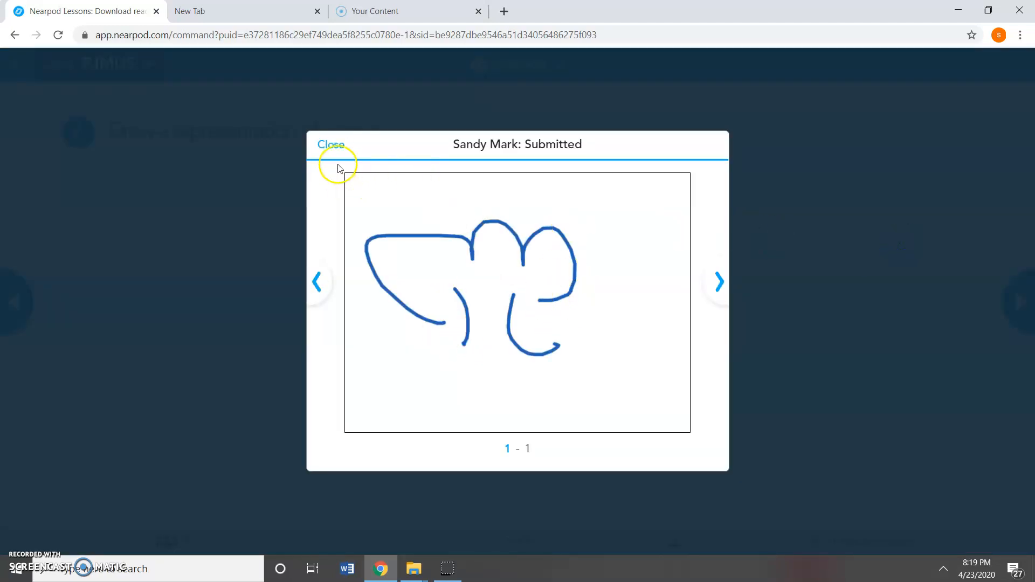
pyautogui.click(333, 145)
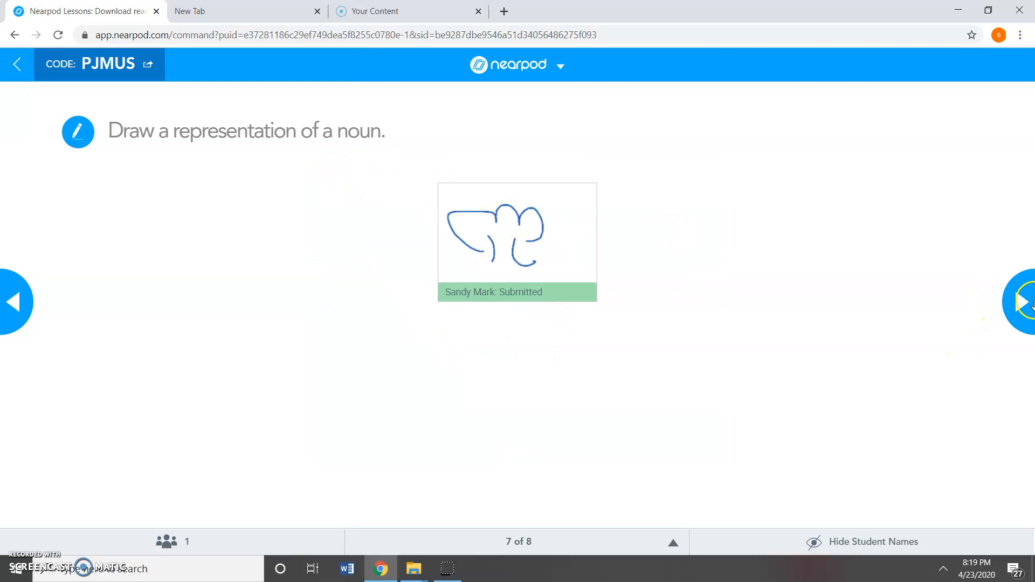
# Check the classroom results of the "Match them." activity and view its list of correct pairs
pyautogui.click(1031, 300)
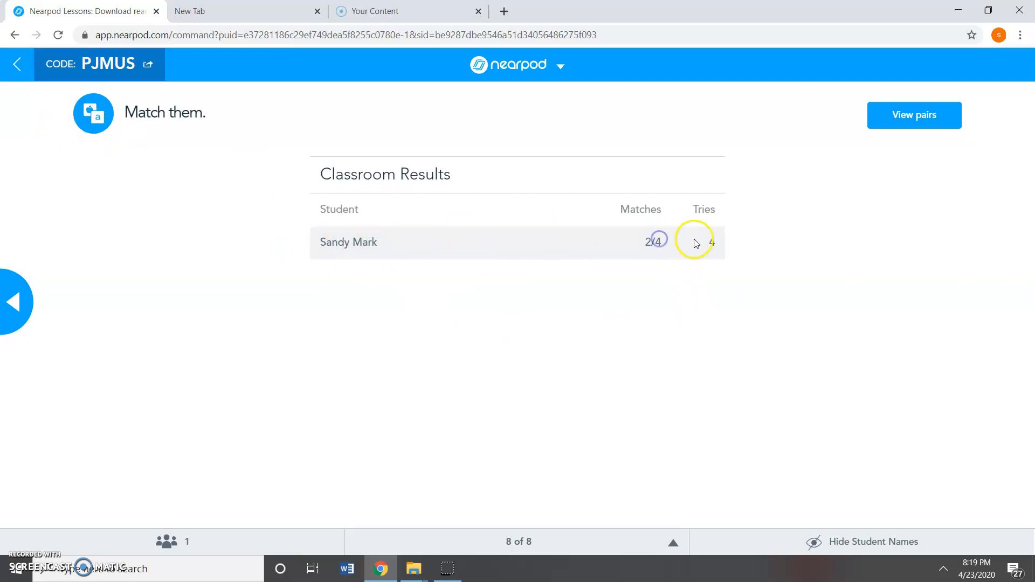
pyautogui.click(887, 124)
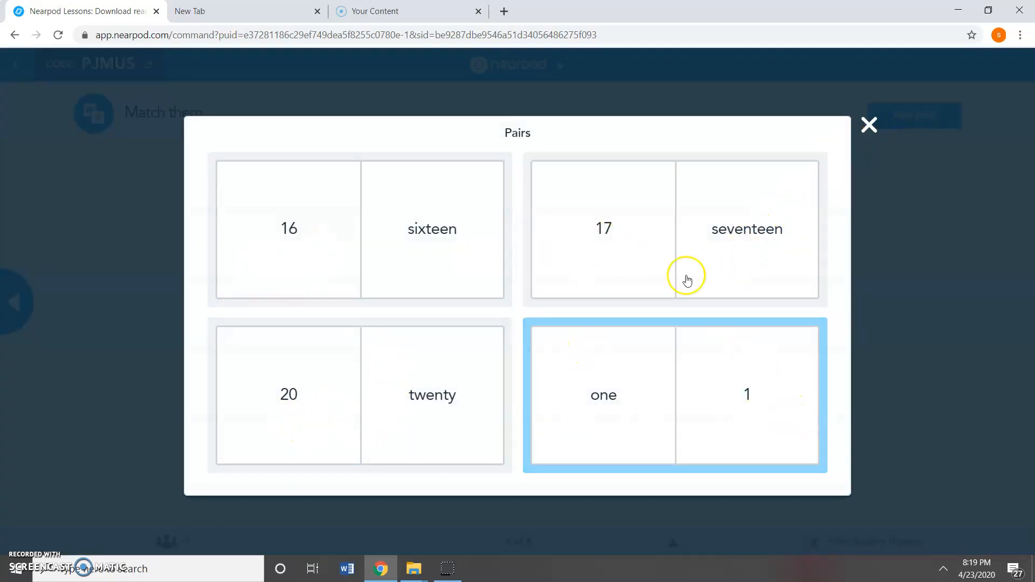
pyautogui.click(877, 131)
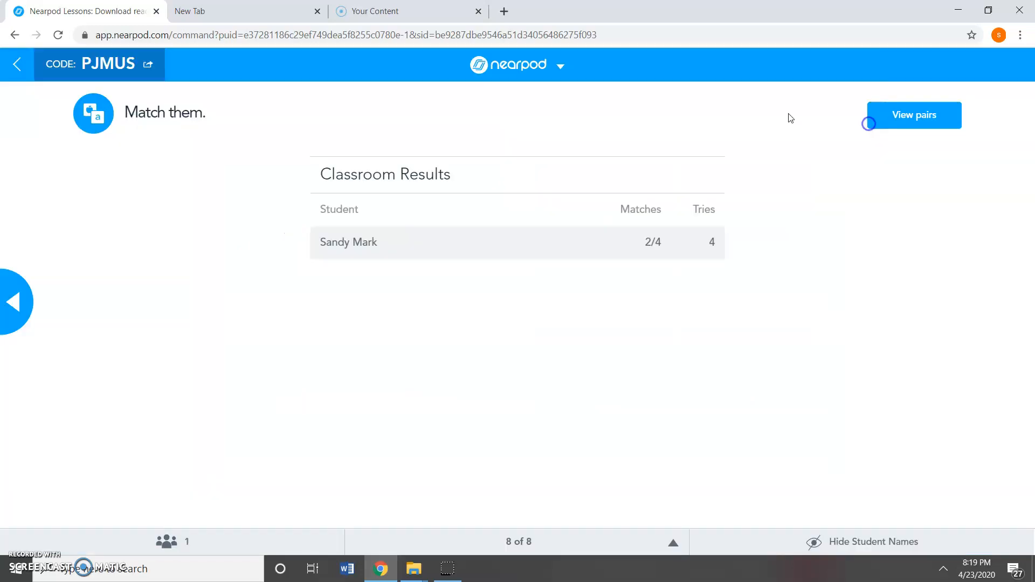